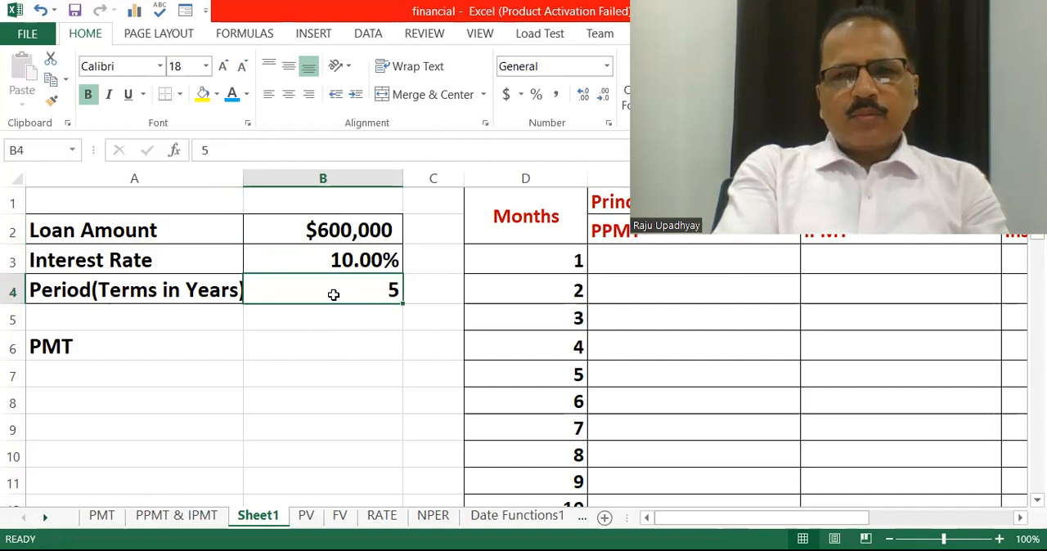
Calculate the monthly loan payment in cell B6 with the formula =PMT(B3/12,B4*12,B2)
{"action": "left_click", "coordinate": [300, 346]}
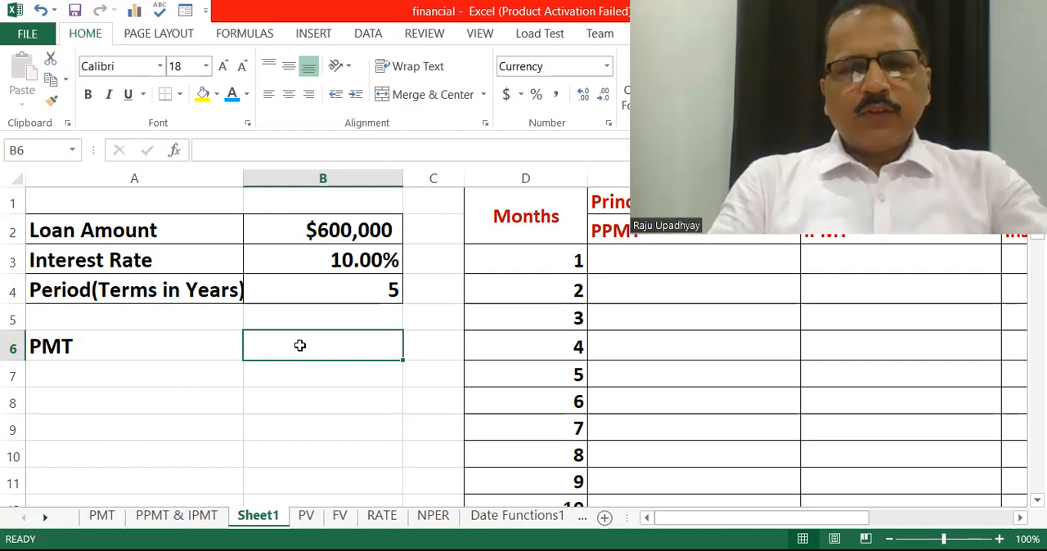
{"action": "type", "text": "="}
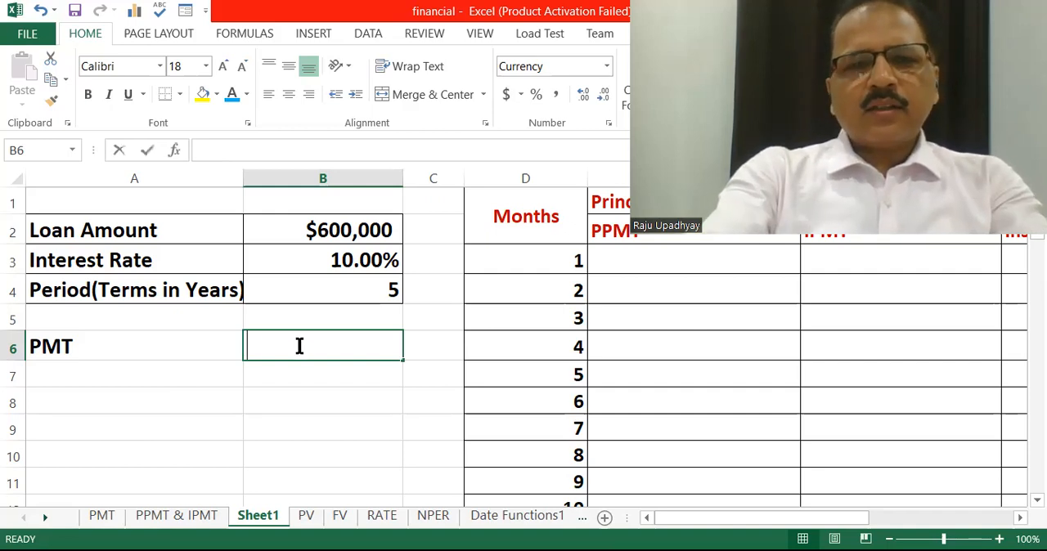
{"action": "type", "text": "PMT"}
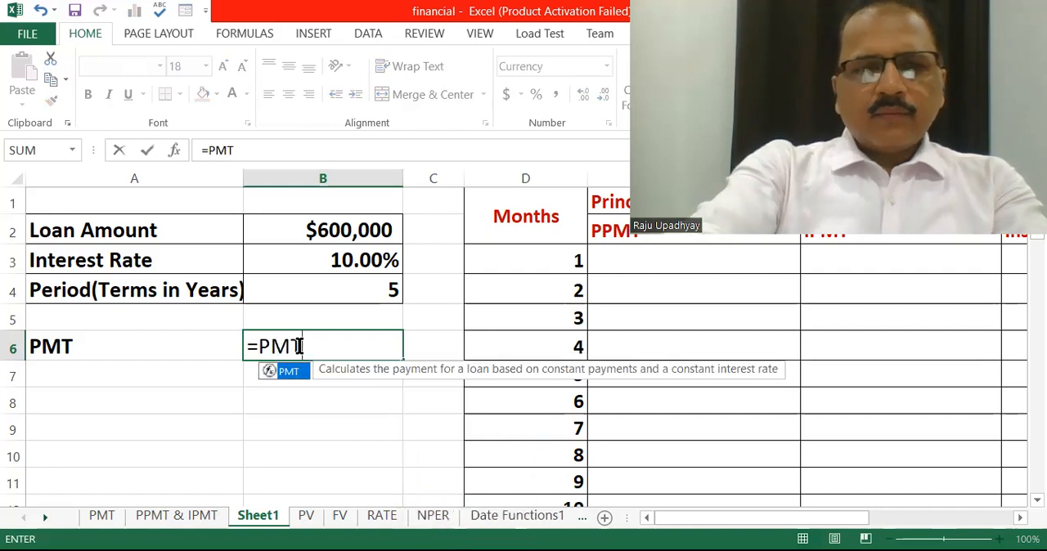
{"action": "type", "text": "("}
{"action": "left_click", "coordinate": [337, 260]}
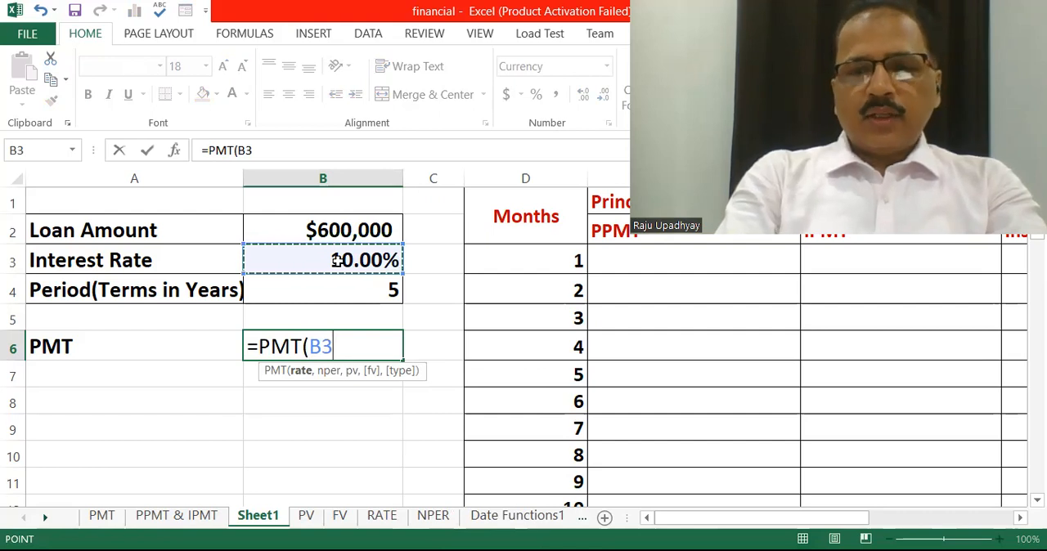
{"action": "type", "text": "/12"}
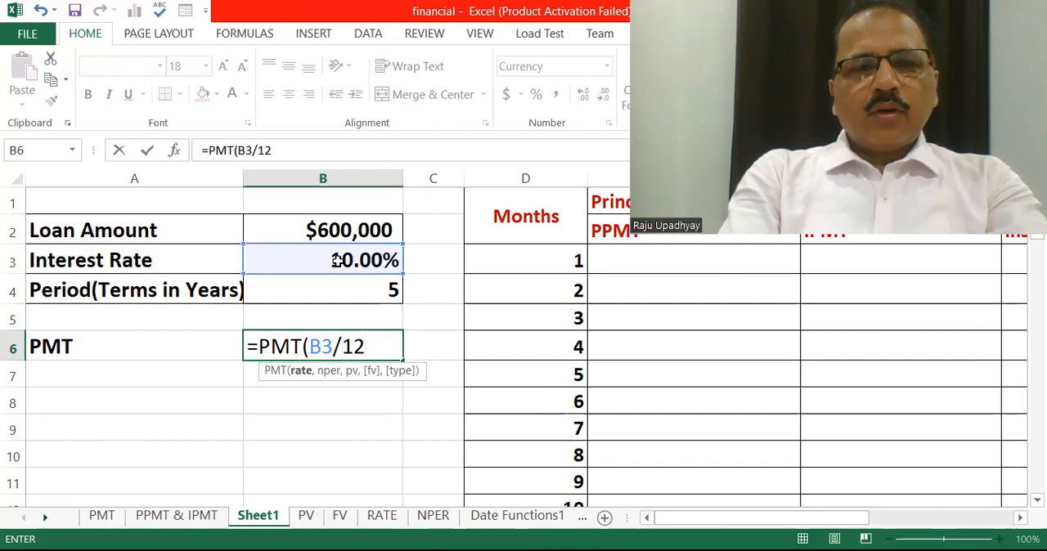
{"action": "type", "text": ","}
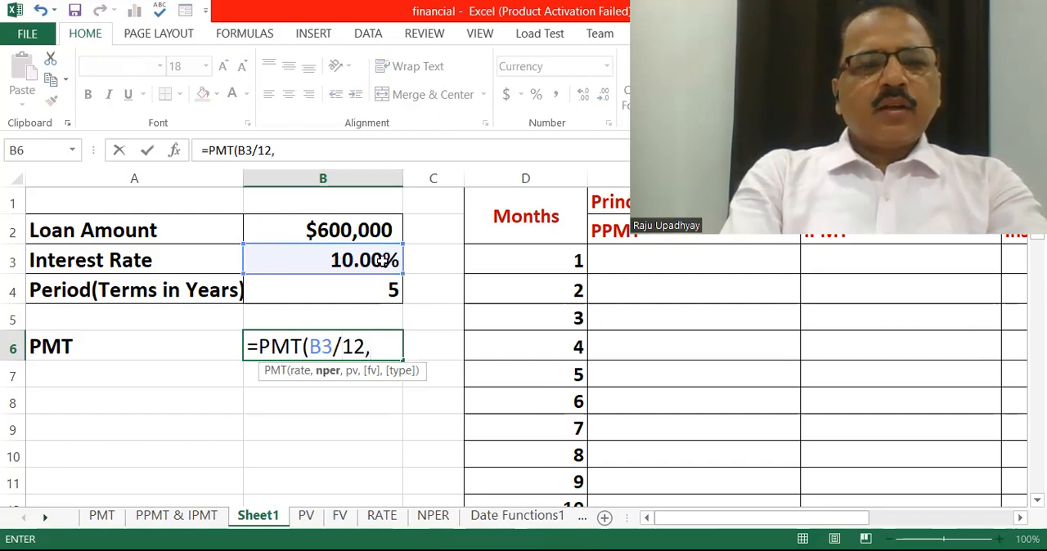
{"action": "left_click", "coordinate": [348, 294]}
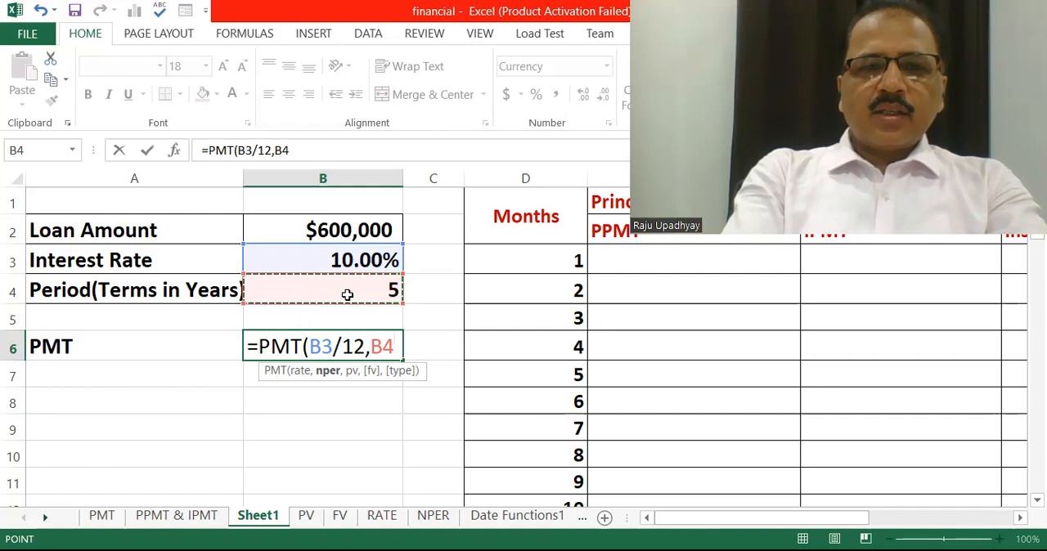
{"action": "type", "text": "*12"}
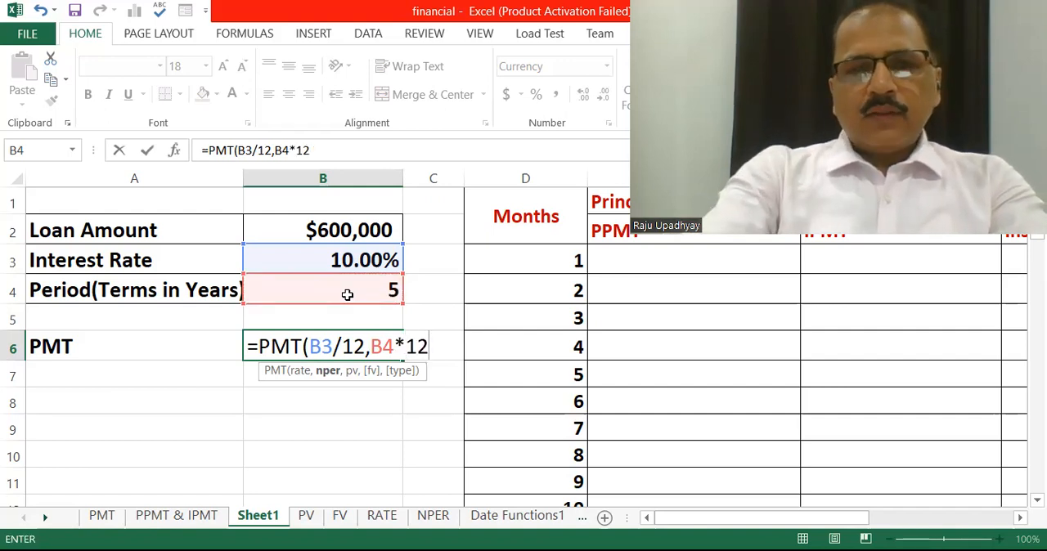
{"action": "type", "text": ","}
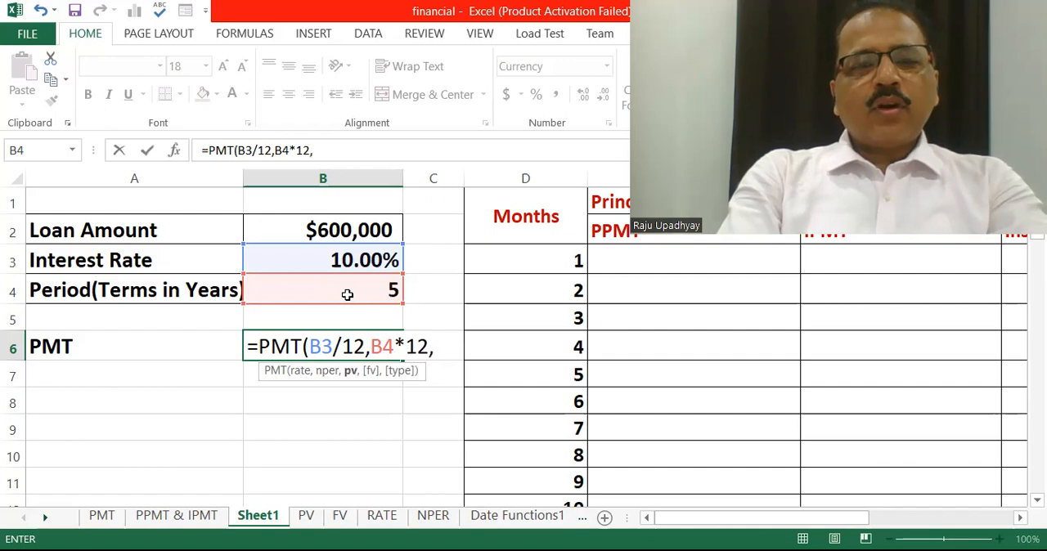
{"action": "left_click", "coordinate": [333, 230]}
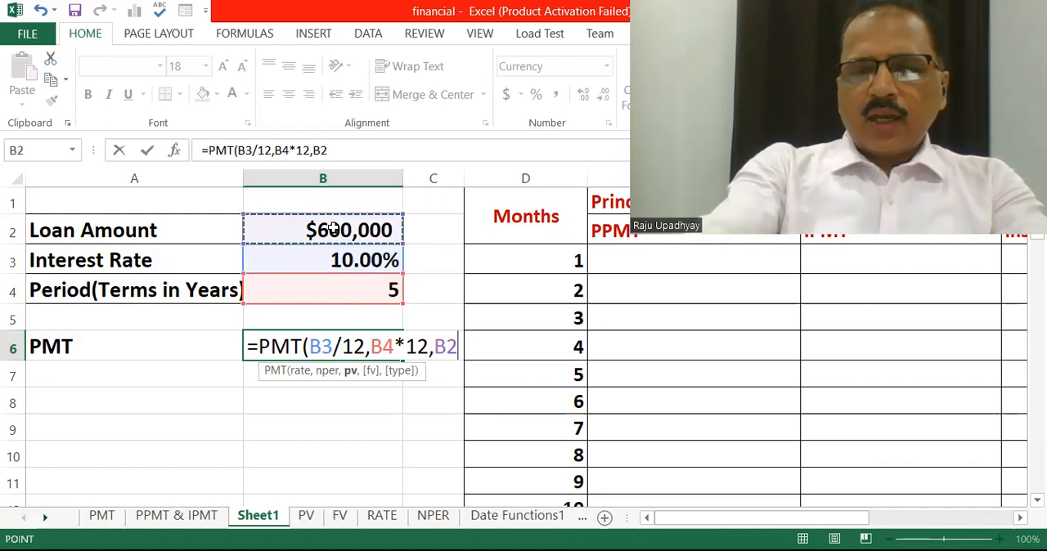
{"action": "type", "text": ")"}
{"action": "key", "text": "Return"}
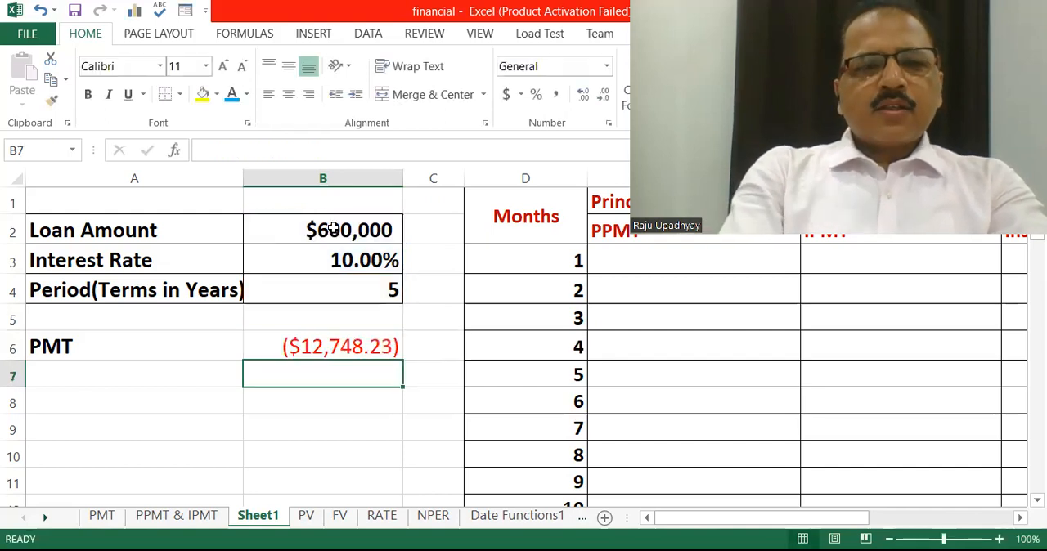
{"action": "left_click", "coordinate": [327, 345]}
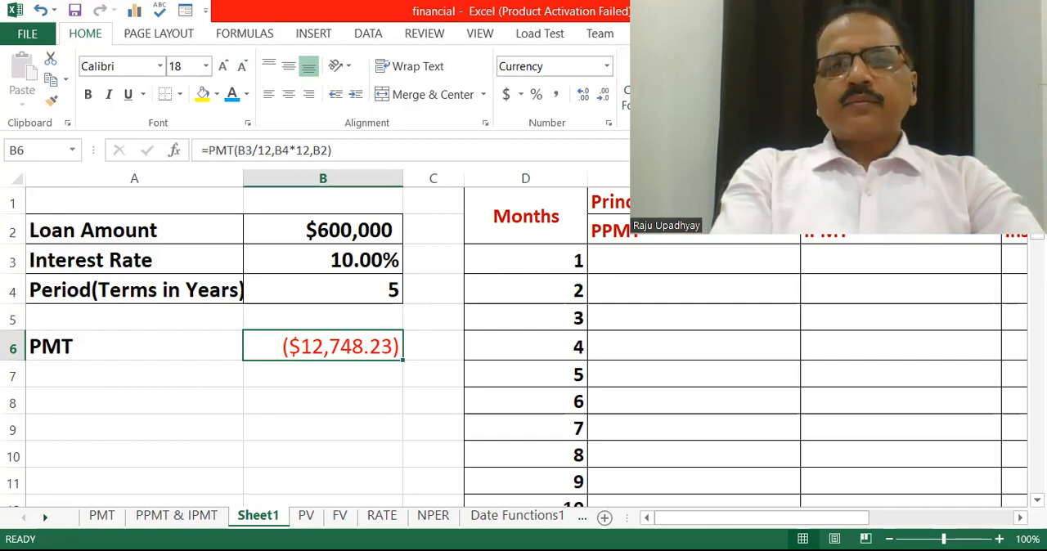
{"action": "left_click", "coordinate": [546, 258]}
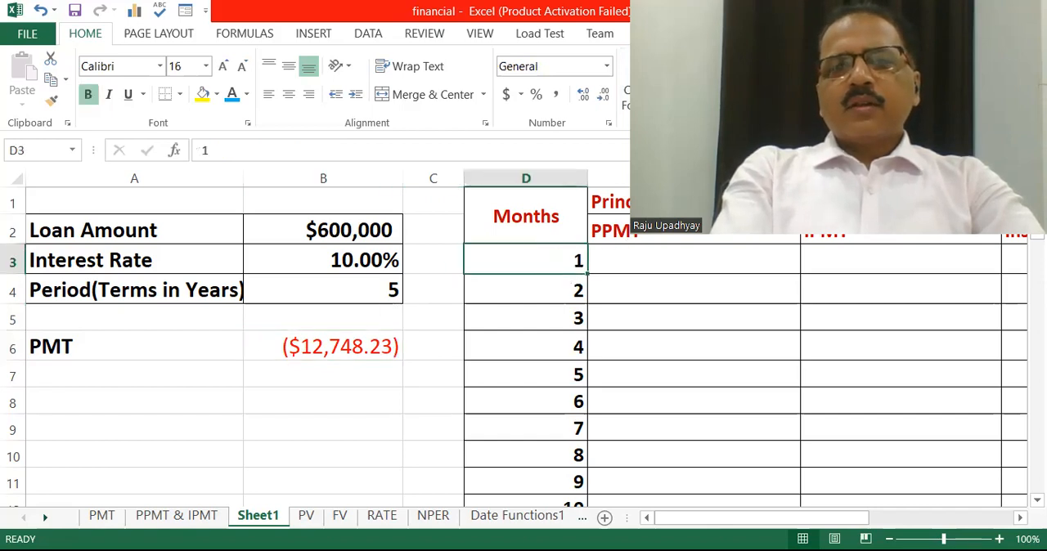
{"action": "left_click", "coordinate": [646, 259]}
{"action": "left_click", "coordinate": [867, 202]}
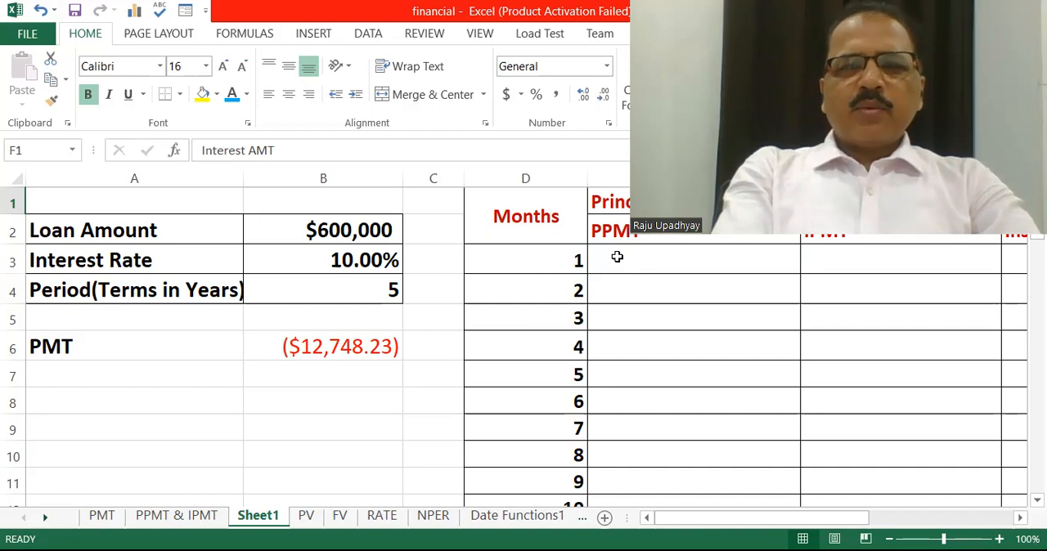
Calculate the principal portion for month 1 in cell E3 with the formula =PPMT(B3/12,D3,B4*12,B2)
{"action": "left_click", "coordinate": [617, 256]}
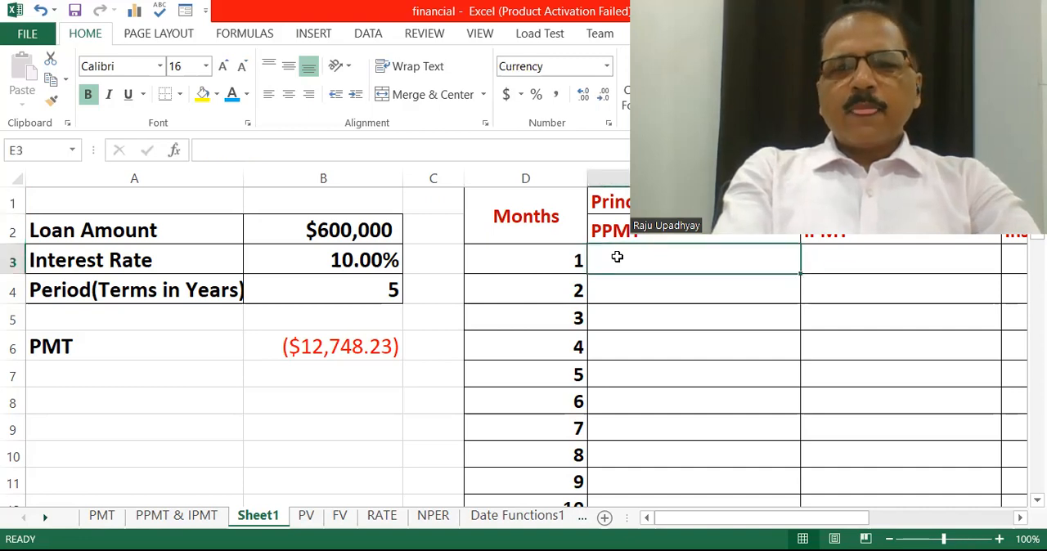
{"action": "type", "text": "="}
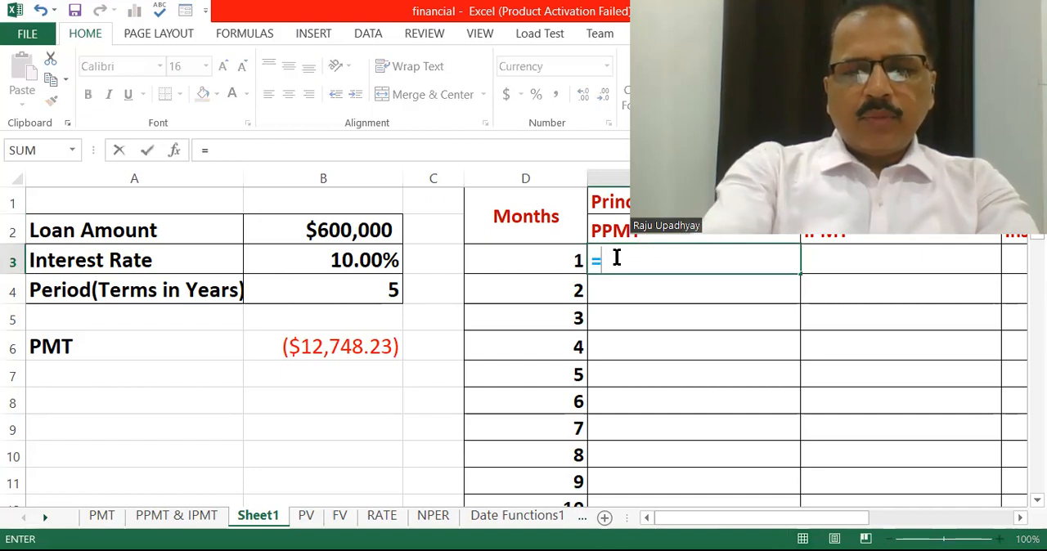
{"action": "type", "text": "PPMT"}
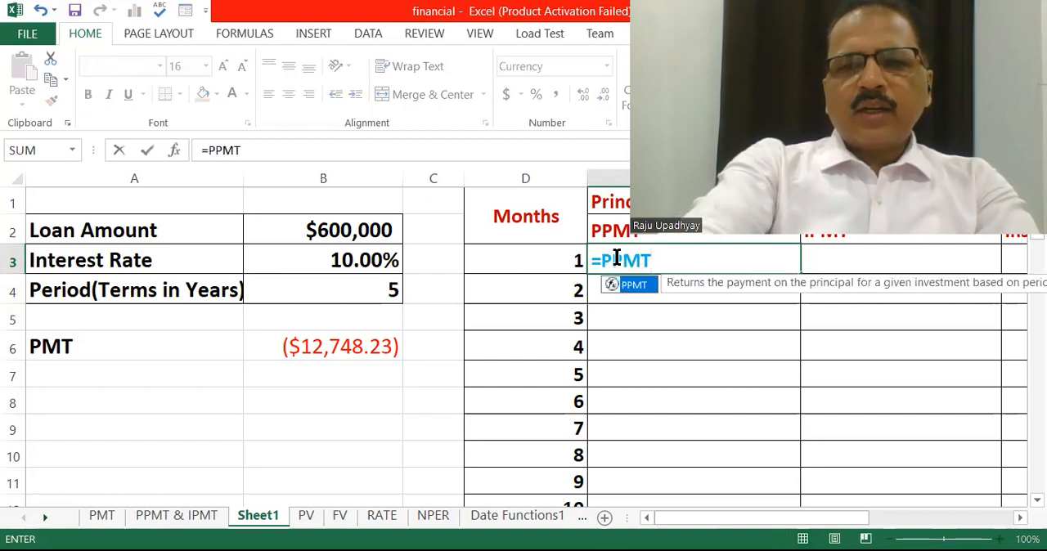
{"action": "type", "text": "("}
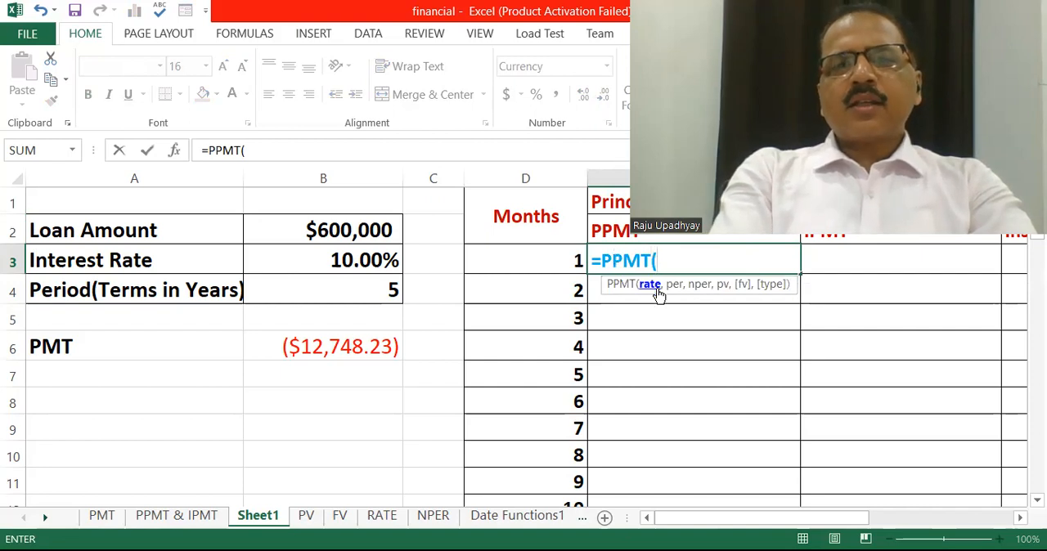
{"action": "left_click", "coordinate": [335, 260]}
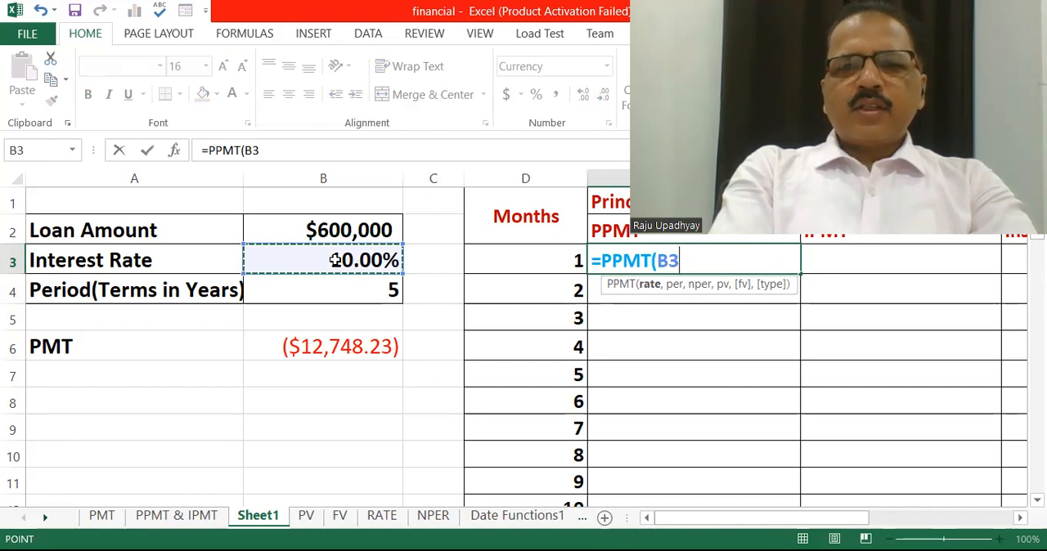
{"action": "type", "text": "/12"}
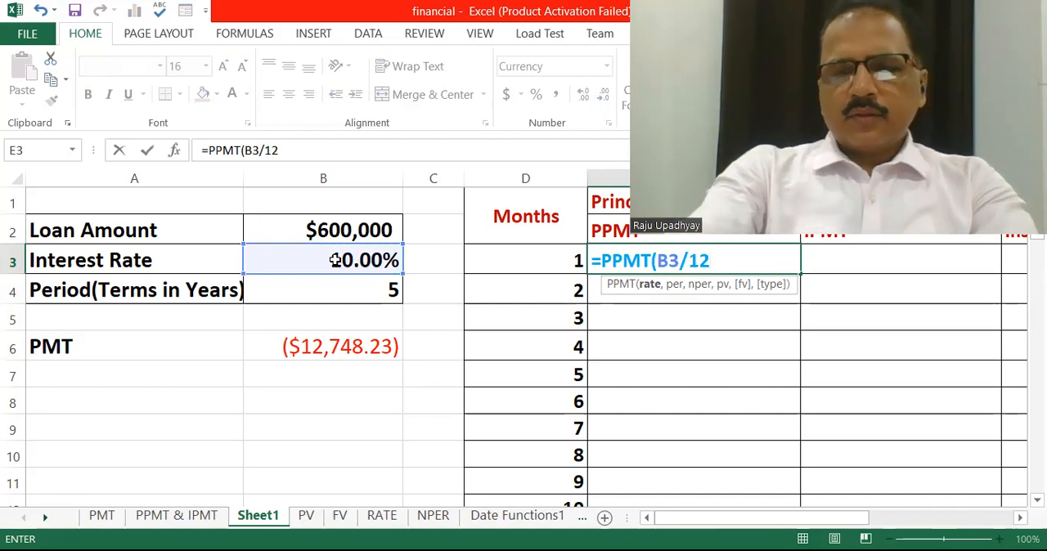
{"action": "type", "text": ","}
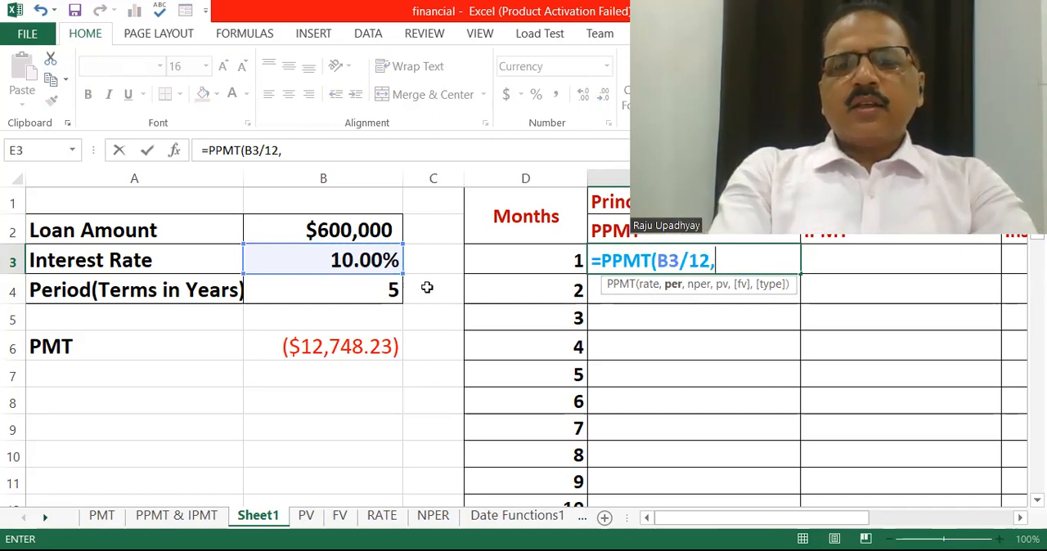
{"action": "left_click", "coordinate": [560, 265]}
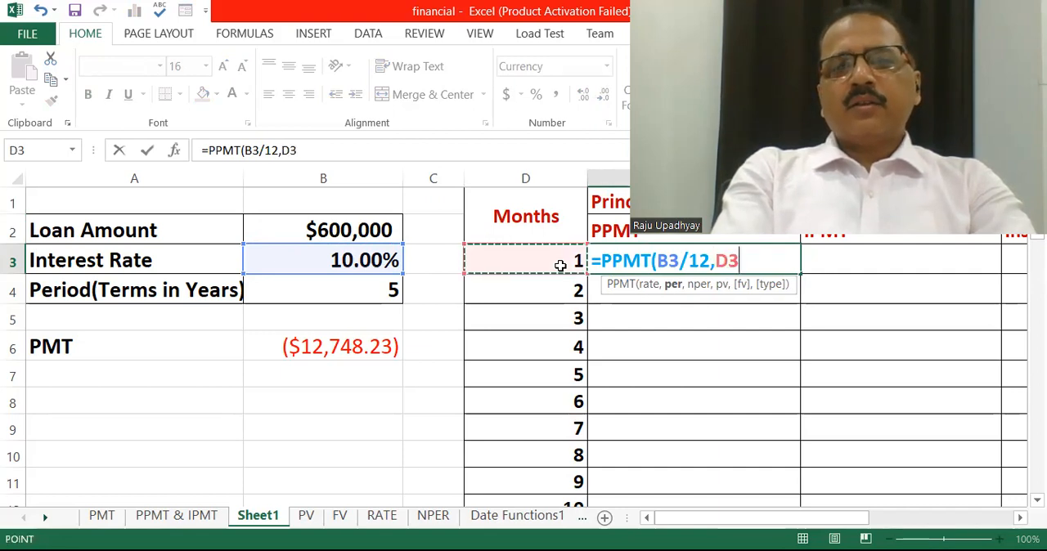
{"action": "type", "text": ","}
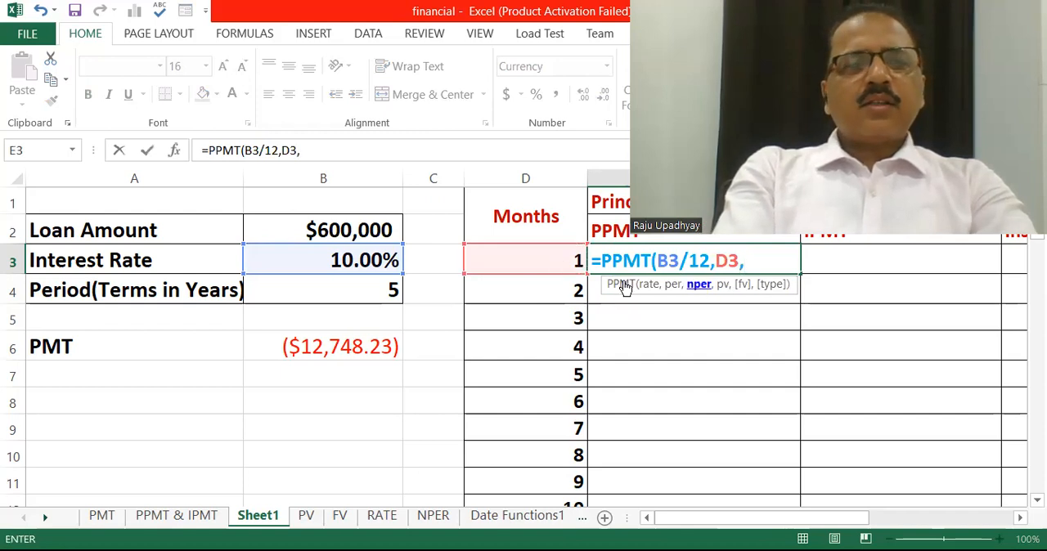
{"action": "left_click", "coordinate": [301, 294]}
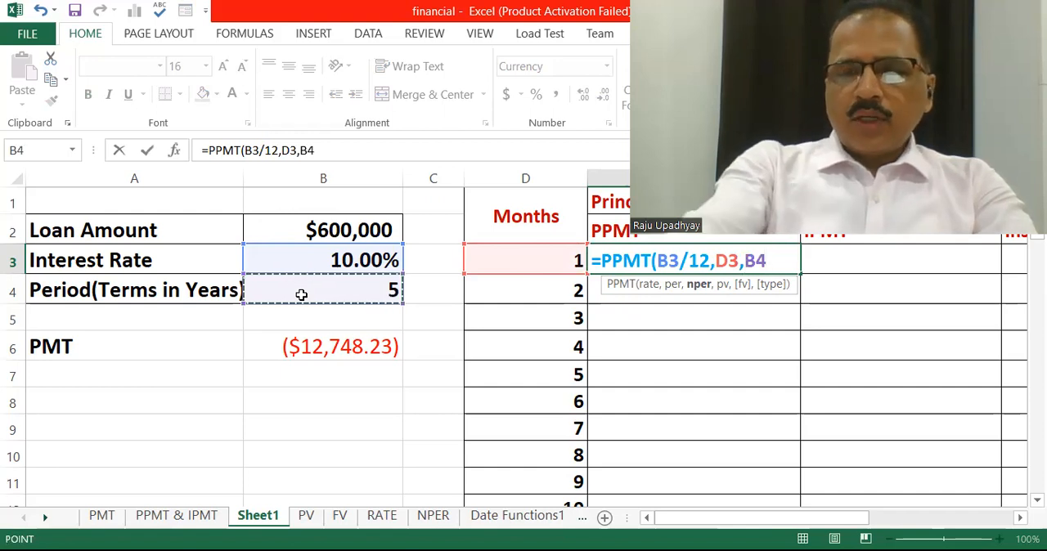
{"action": "type", "text": "*12"}
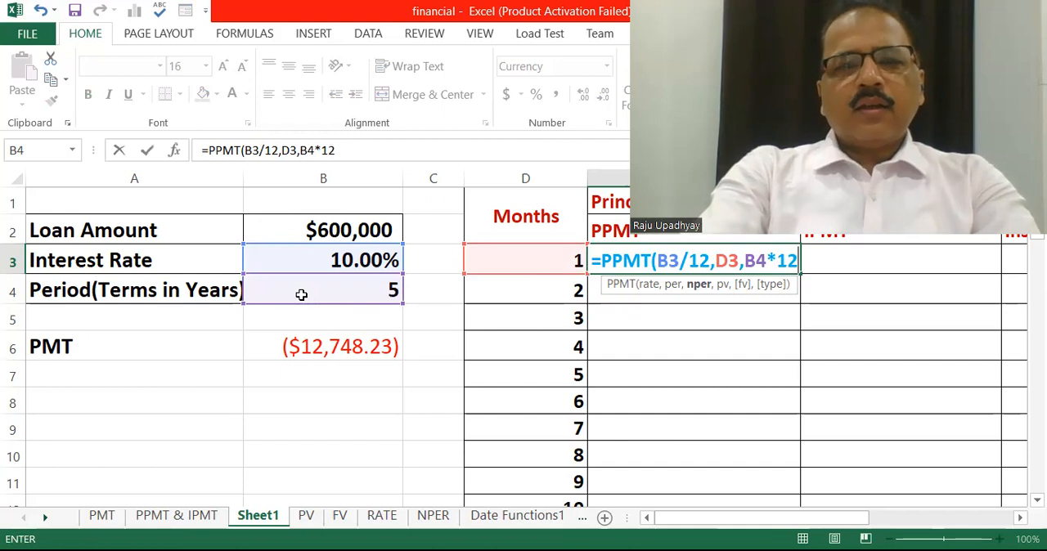
{"action": "type", "text": ","}
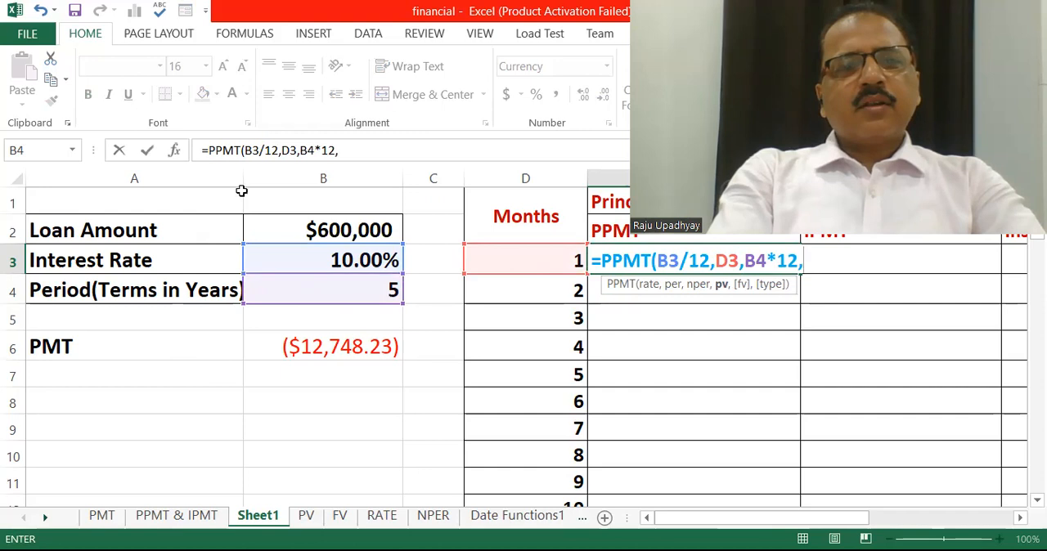
{"action": "left_click", "coordinate": [354, 233]}
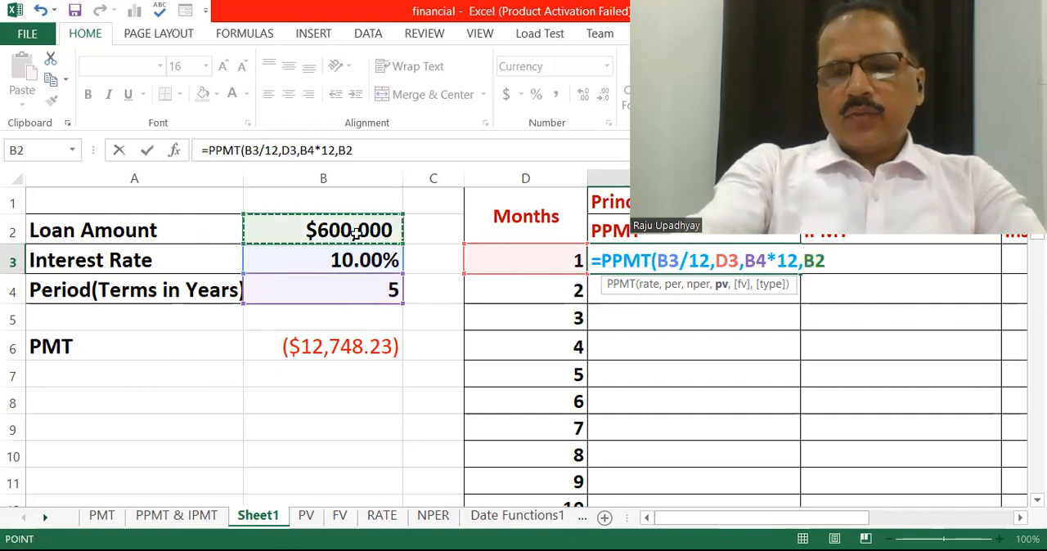
{"action": "type", "text": ")"}
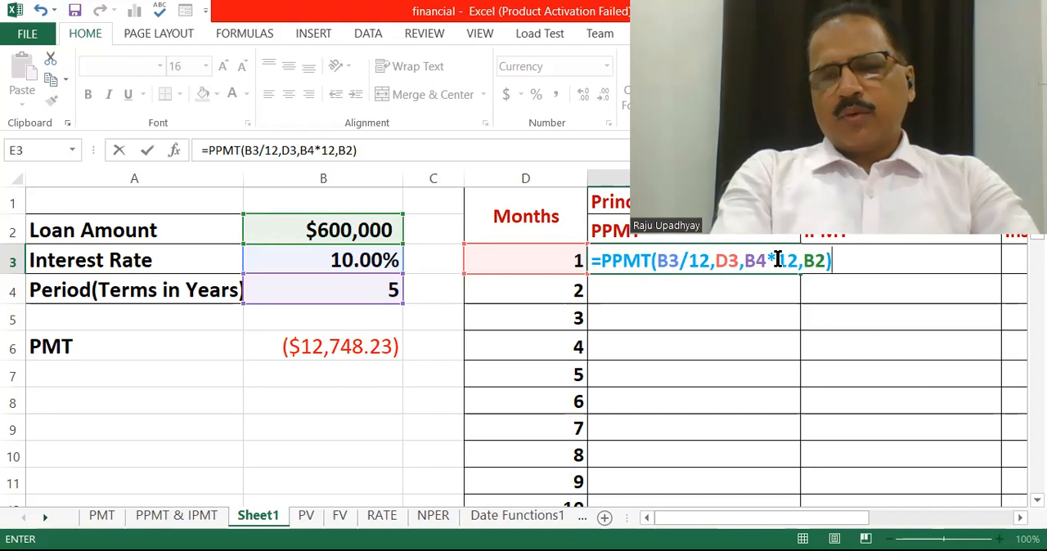
{"action": "key", "text": "Return"}
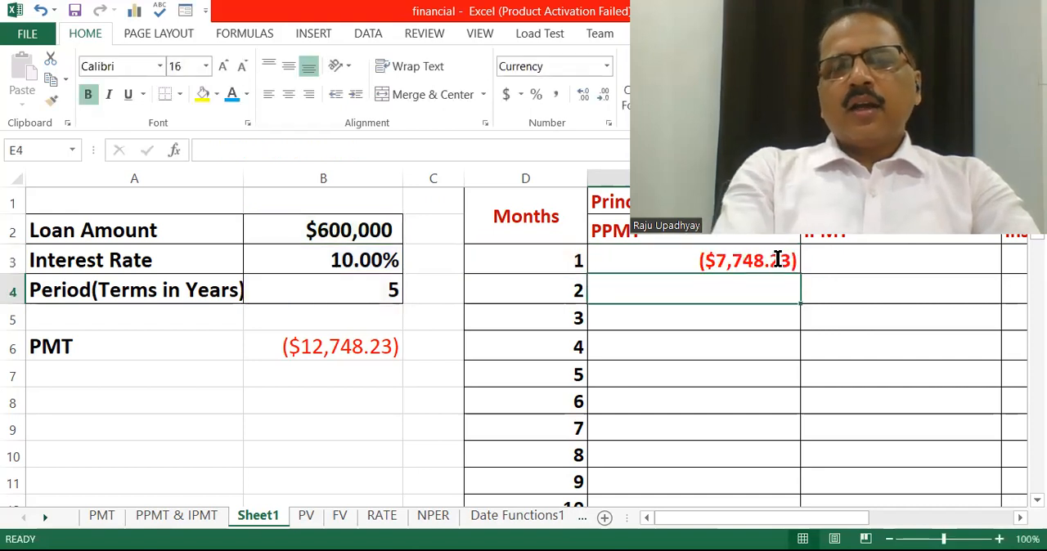
Calculate the interest portion for month 1 in cell F3 with the formula =IPMT(B3/12,D3,B4*12,B2)
{"action": "left_click", "coordinate": [723, 262]}
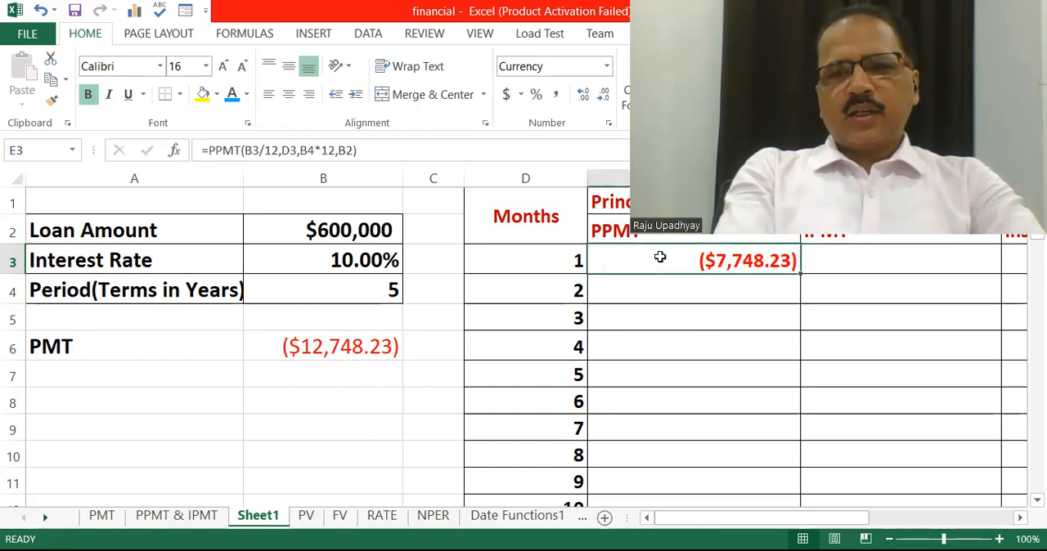
{"action": "key", "text": "Right"}
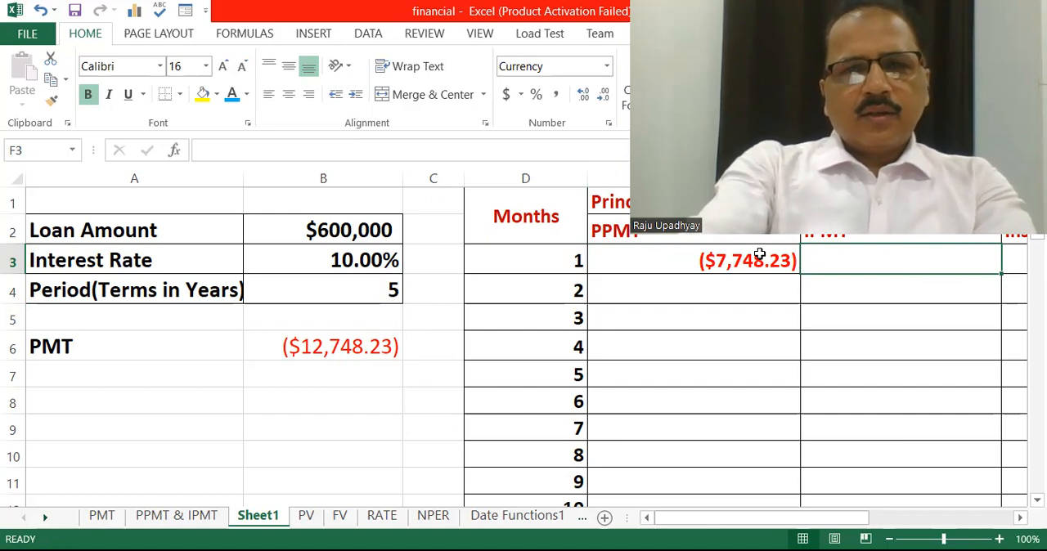
{"action": "type", "text": "="}
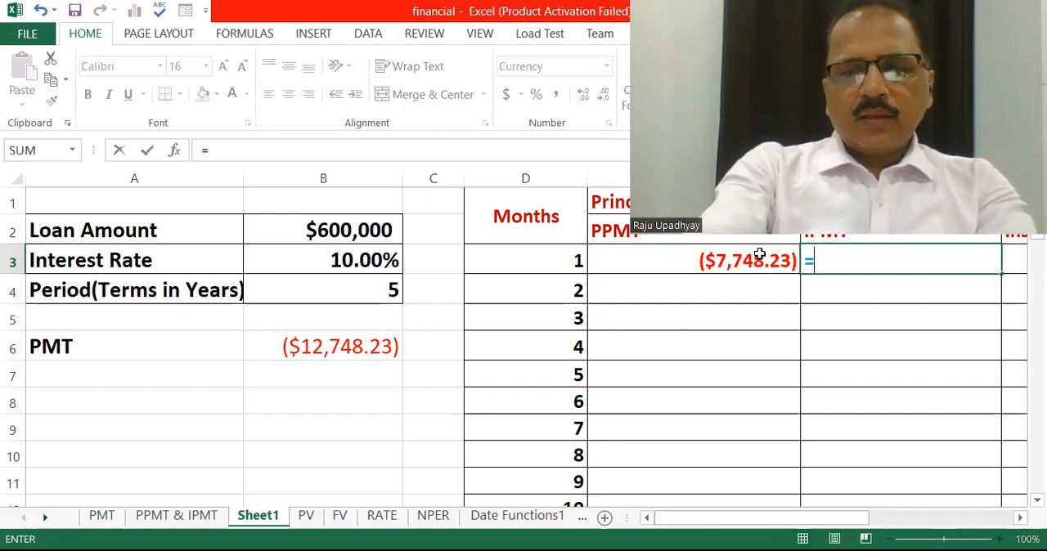
{"action": "type", "text": "IPMT"}
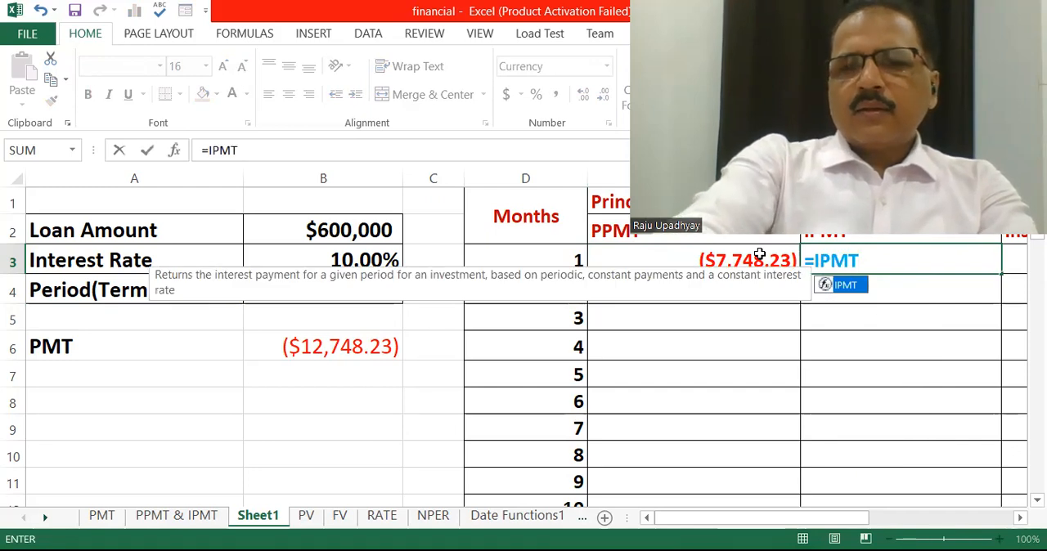
{"action": "type", "text": "("}
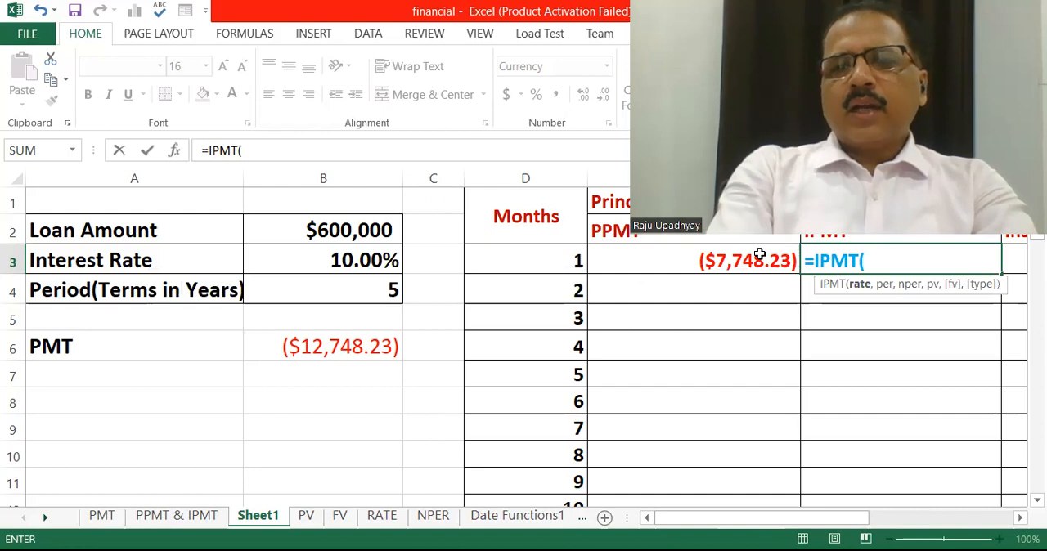
{"action": "left_click", "coordinate": [360, 262]}
{"action": "type", "text": "/12"}
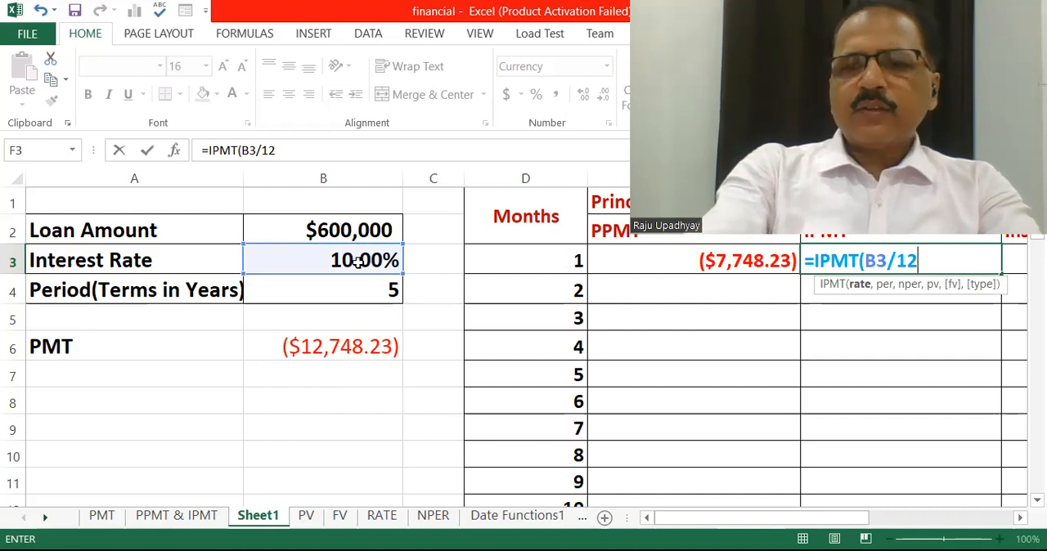
{"action": "type", "text": ","}
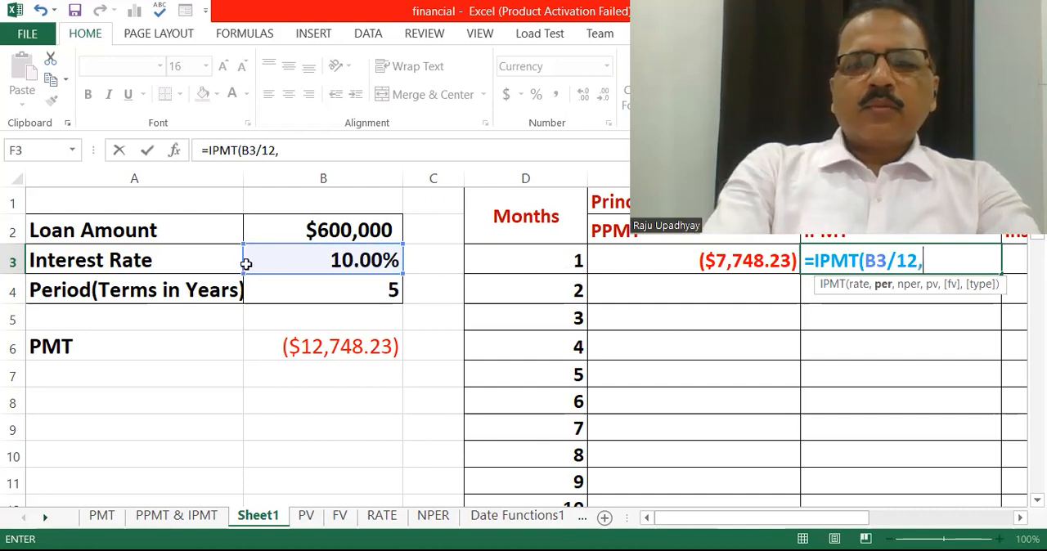
{"action": "left_click", "coordinate": [530, 262]}
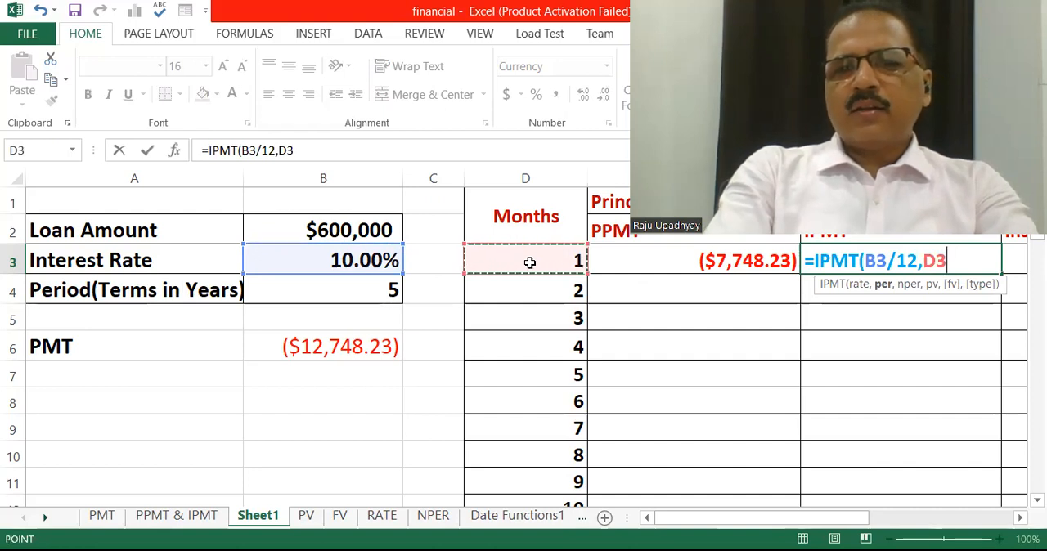
{"action": "type", "text": ","}
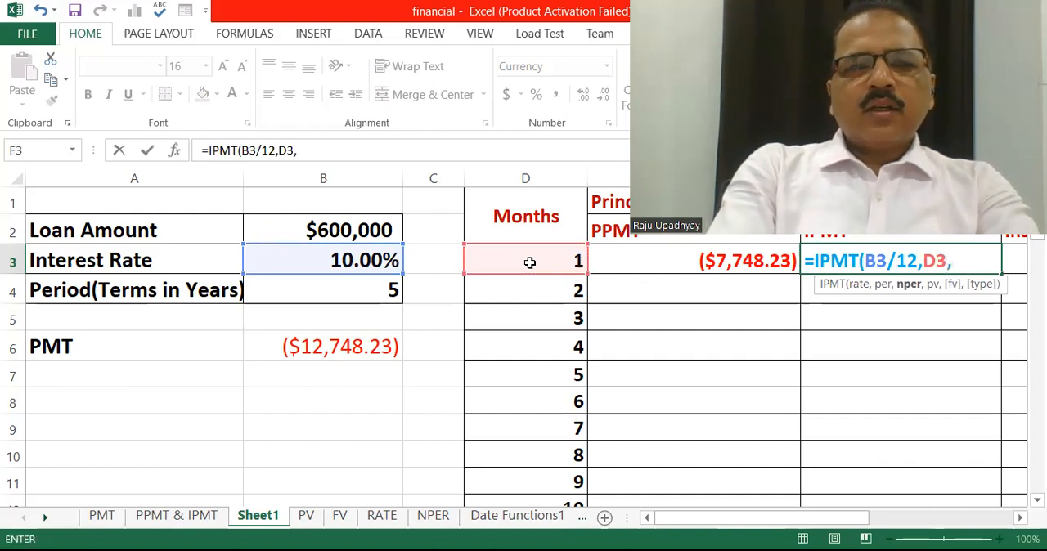
{"action": "left_click", "coordinate": [347, 292]}
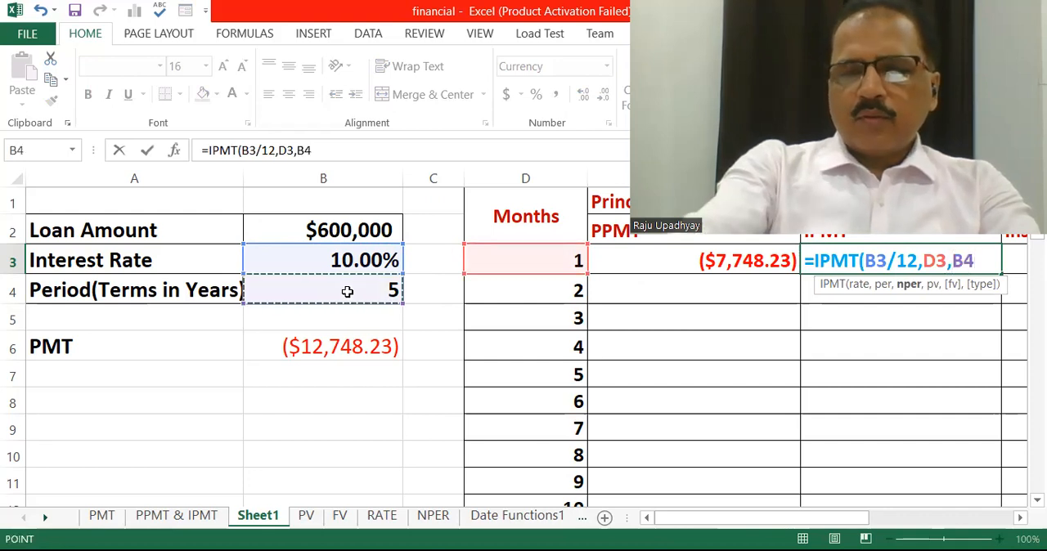
{"action": "type", "text": "*12"}
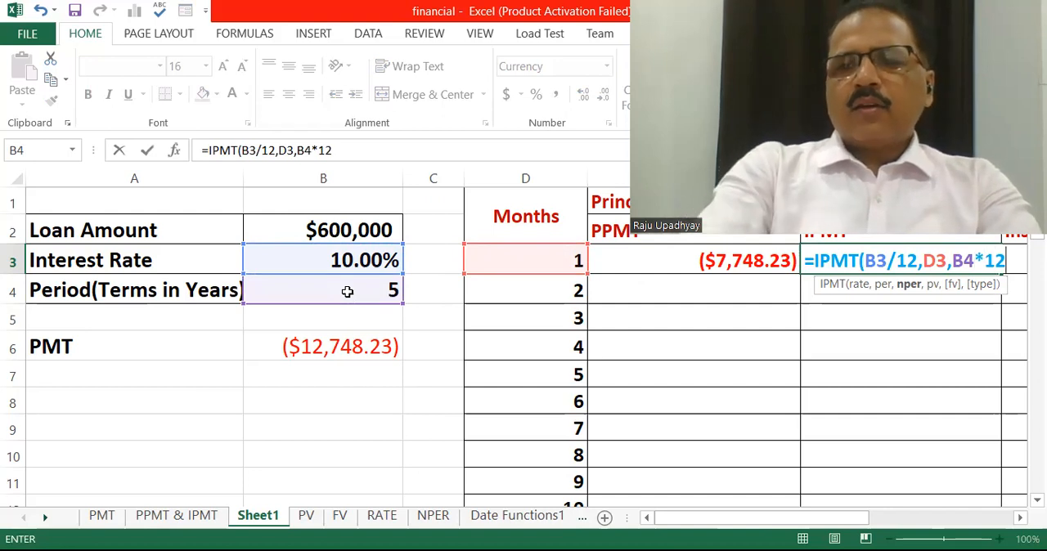
{"action": "type", "text": ","}
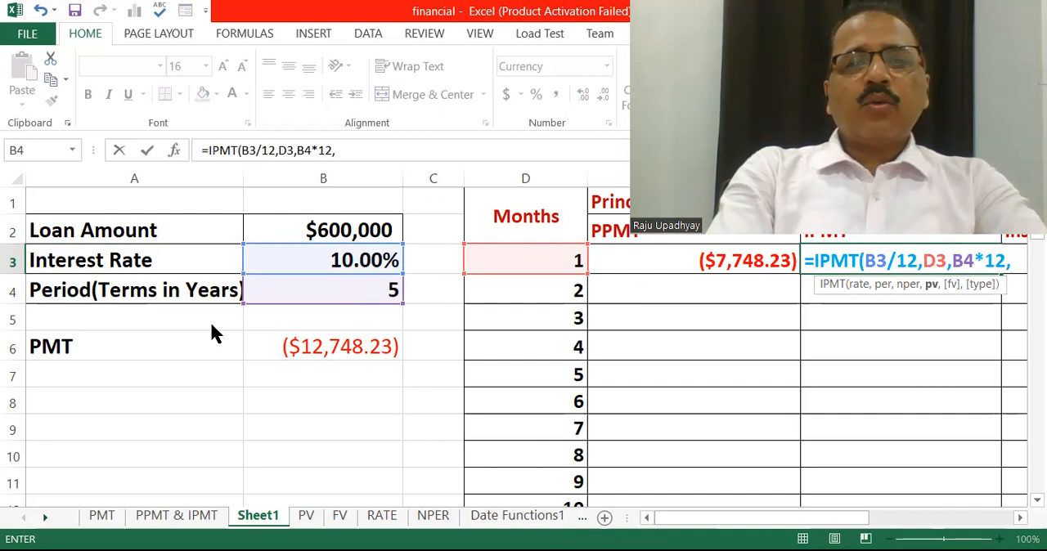
{"action": "left_click", "coordinate": [349, 230]}
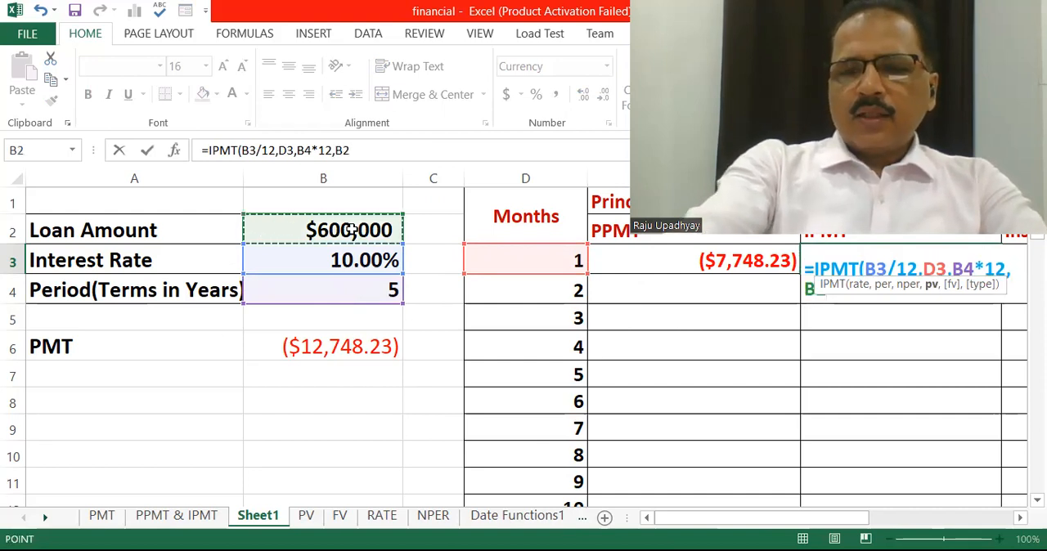
{"action": "type", "text": ")"}
{"action": "key", "text": "Return"}
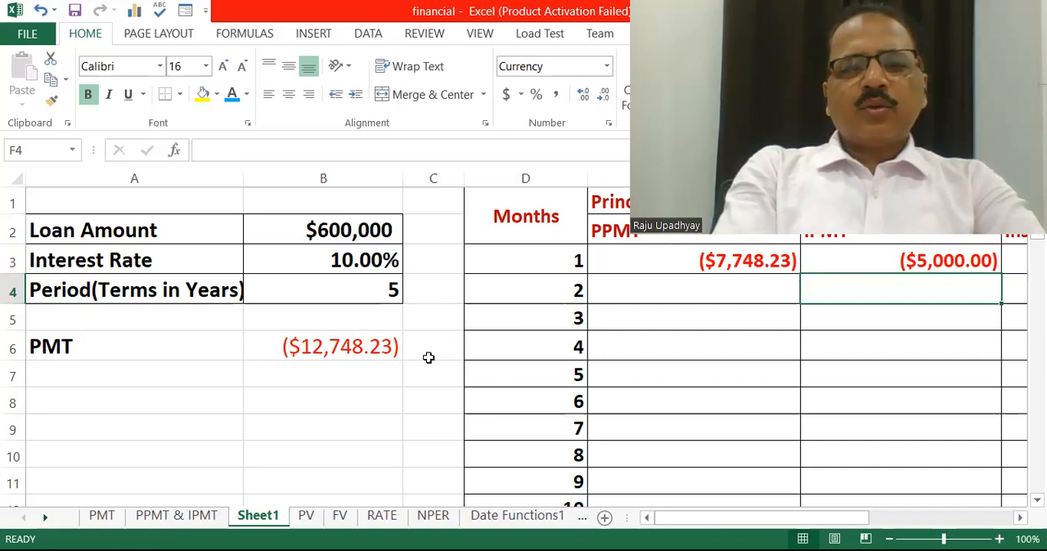
Calculate the month 1 installment in cell G3 by adding principal and interest with the formula =E3+F3
{"action": "scroll", "coordinate": [696, 471], "scroll_direction": "right", "scroll_amount": 1}
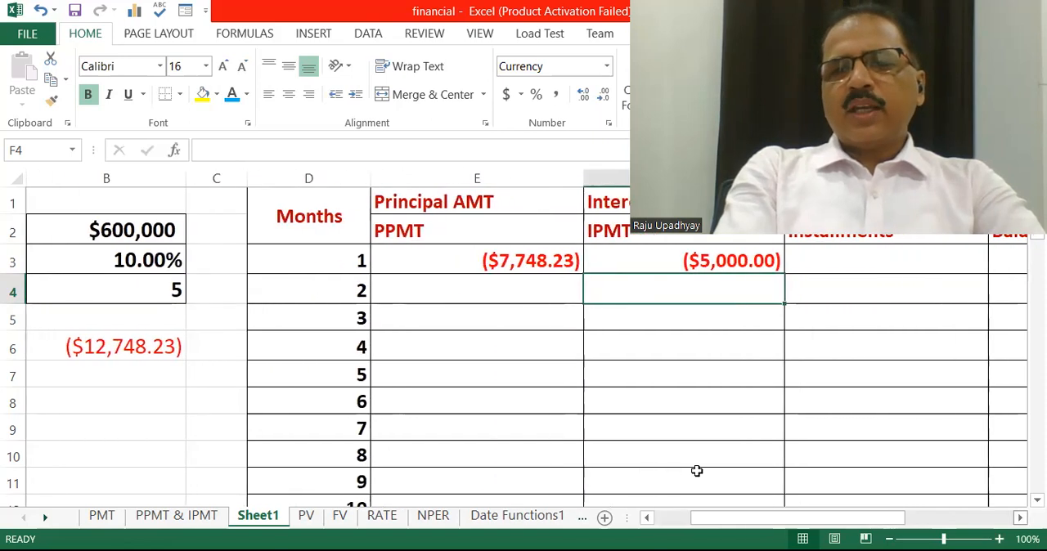
{"action": "key", "text": "Up"}
{"action": "key", "text": "Right"}
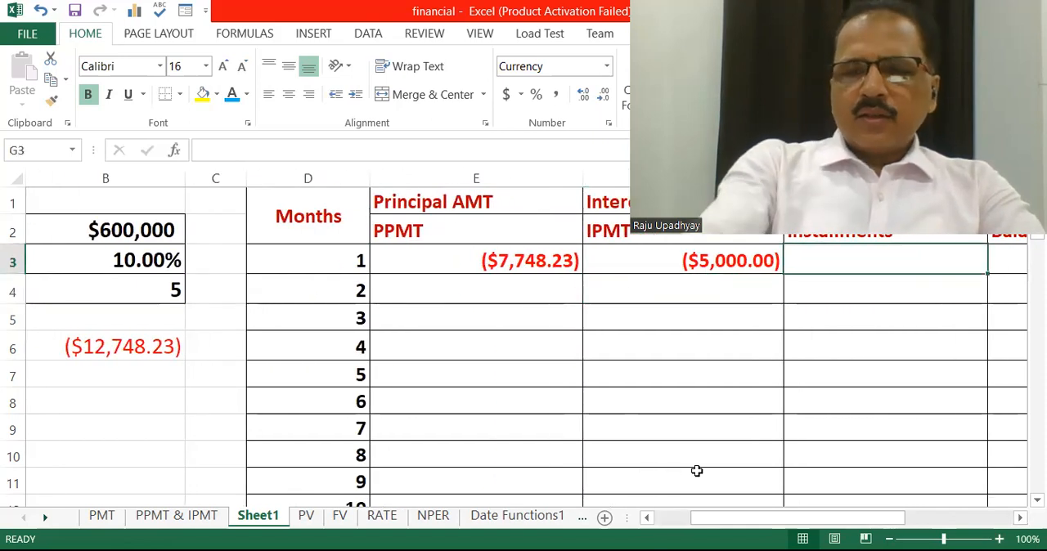
{"action": "type", "text": "="}
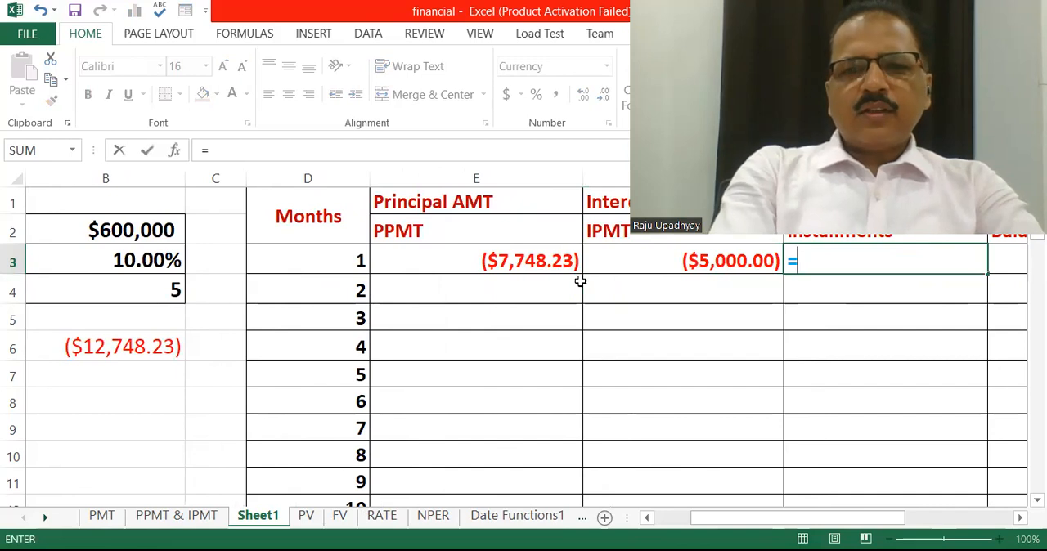
{"action": "left_click", "coordinate": [527, 259]}
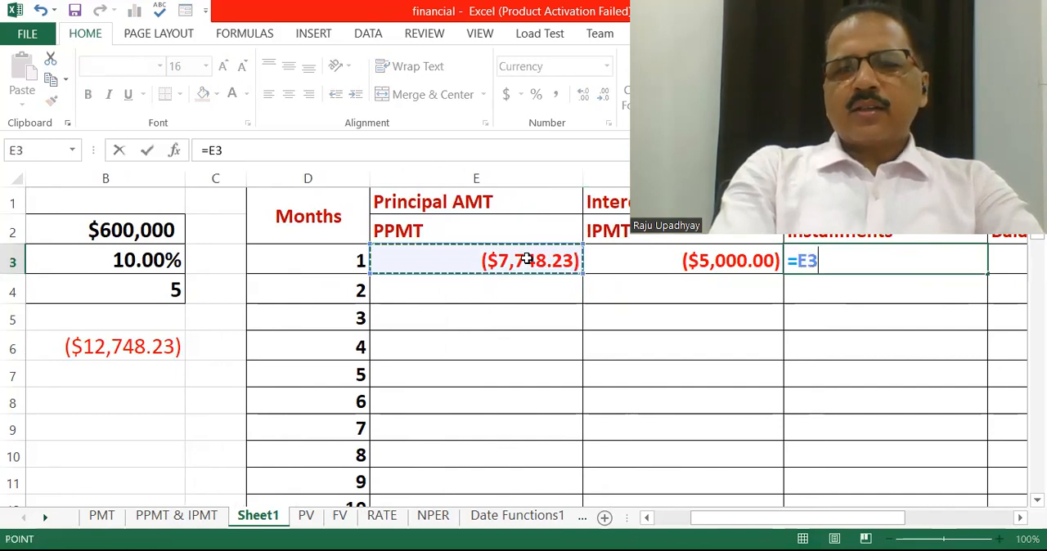
{"action": "type", "text": "+"}
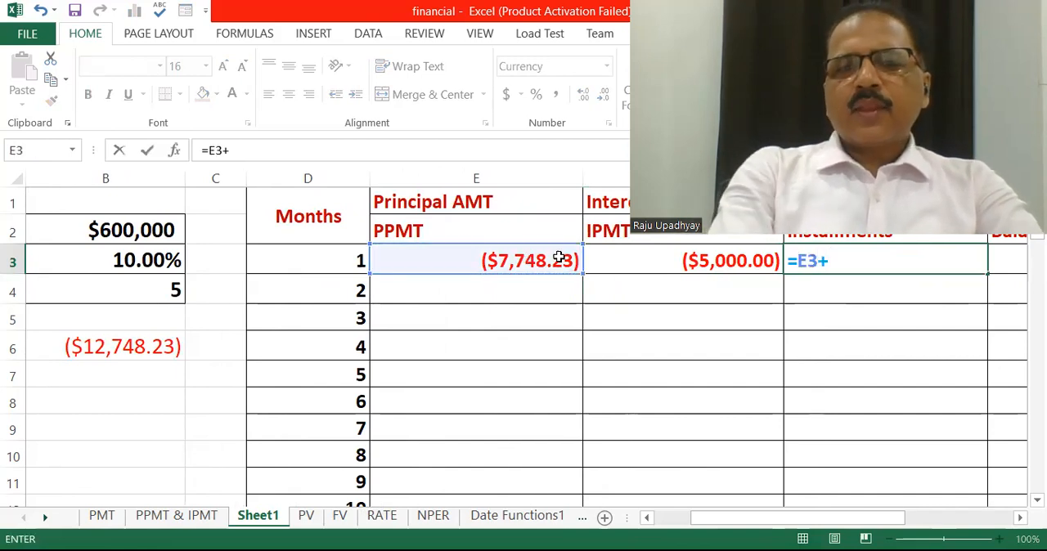
{"action": "left_click", "coordinate": [689, 258]}
{"action": "key", "text": "Return"}
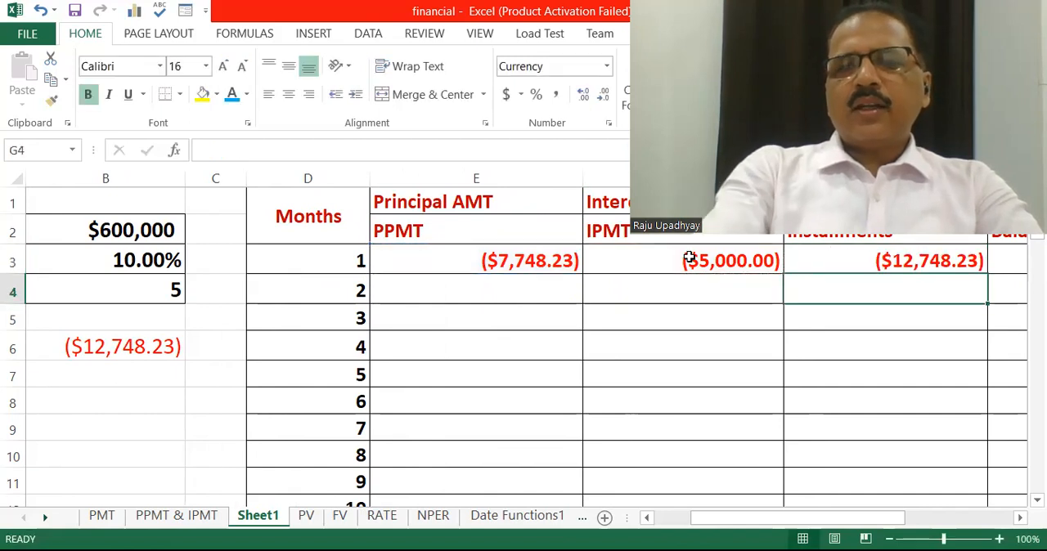
Compare the PMT result in cell B6 with the month 1 installment in the schedule
{"action": "left_click", "coordinate": [109, 349]}
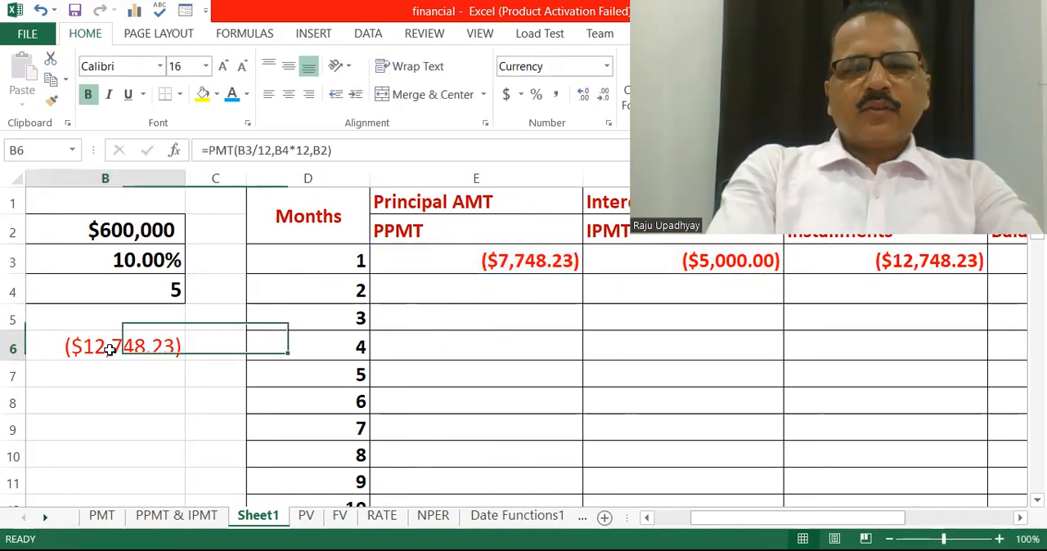
{"action": "left_click_drag", "start_coordinate": [765, 517], "coordinate": [699, 536]}
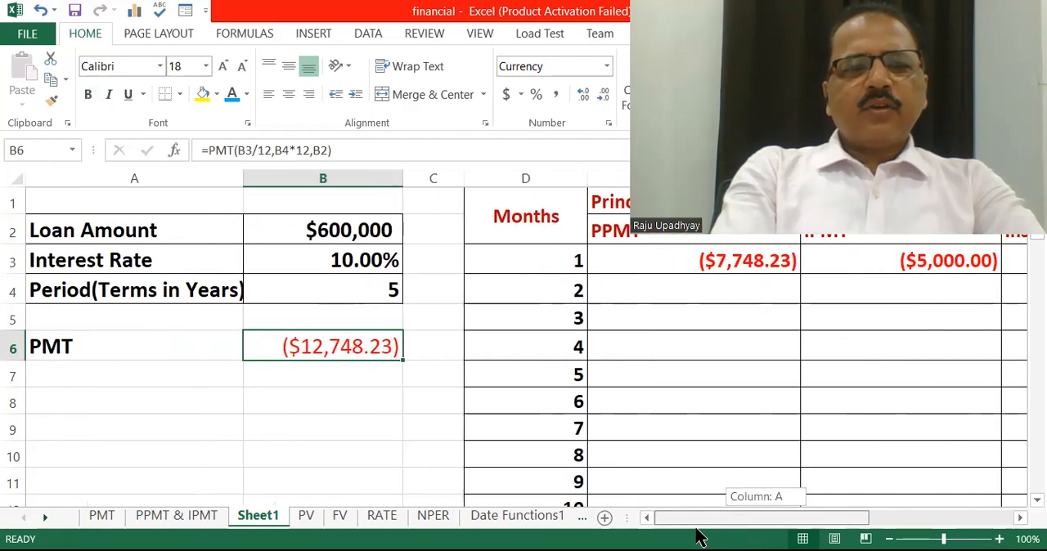
{"action": "left_click_drag", "start_coordinate": [676, 523], "coordinate": [747, 525]}
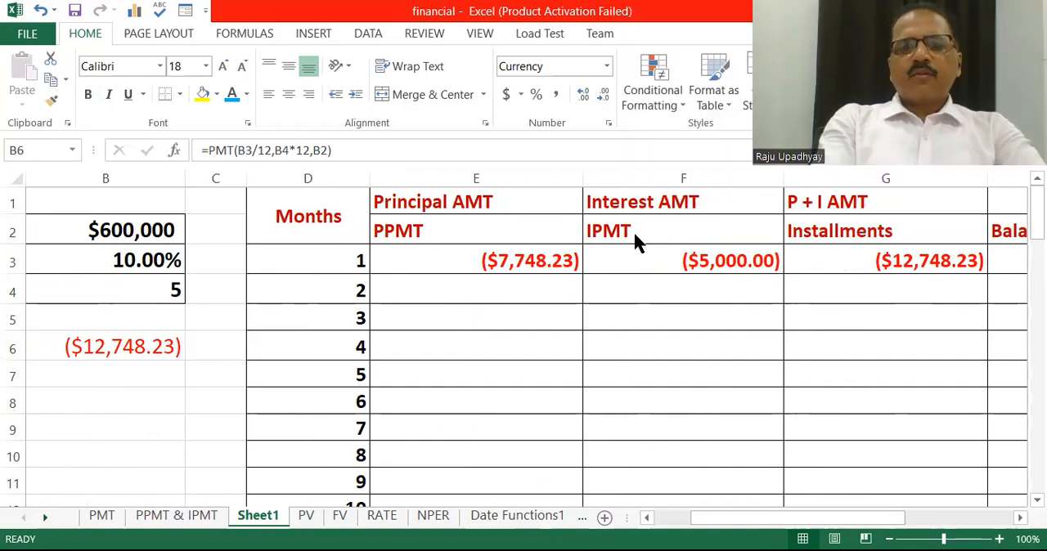
Fill the PPMT formula from cell E3 down to E62, covering months 1 to 60
{"action": "left_click", "coordinate": [484, 261]}
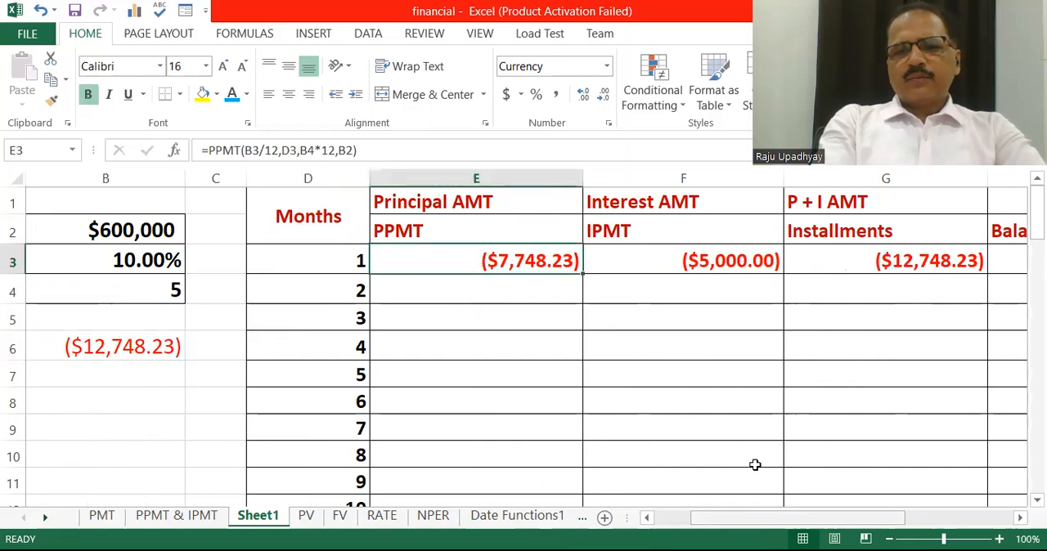
{"action": "left_click_drag", "start_coordinate": [761, 518], "coordinate": [724, 520]}
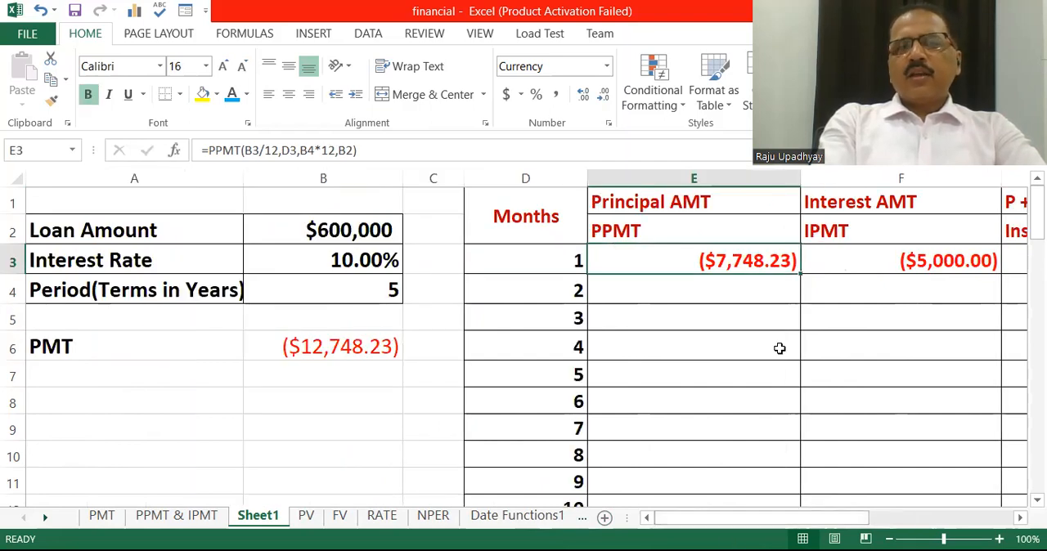
{"action": "left_click_drag", "start_coordinate": [800, 273], "coordinate": [799, 494]}
{"action": "left_click_drag", "start_coordinate": [779, 348], "coordinate": [779, 349]}
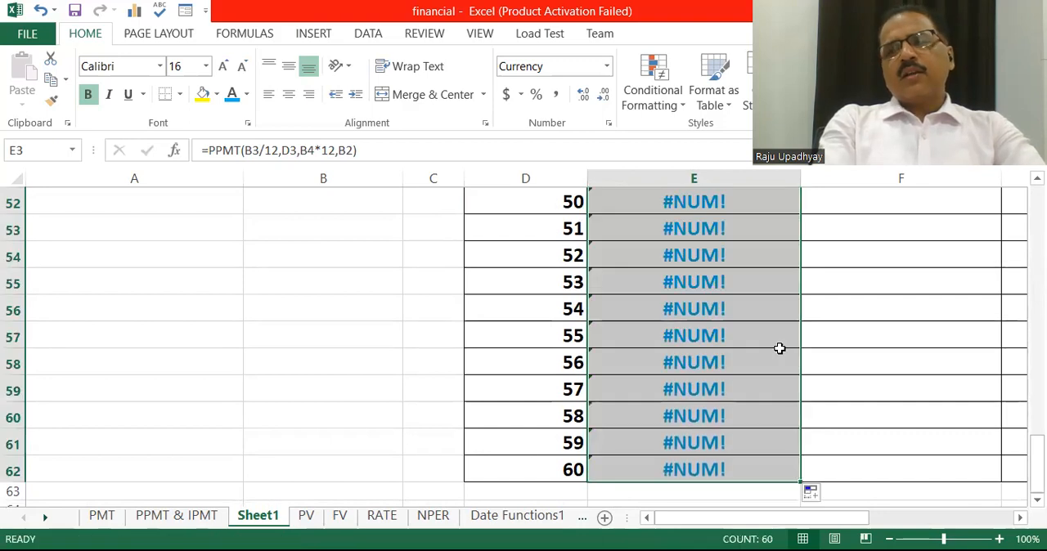
Make the rate, period and loan references absolute in cell E3, giving =PPMT($B$3/12,D3,$B$4*12,$B$2)
{"action": "scroll", "coordinate": [779, 348], "scroll_direction": "up", "scroll_amount": 17}
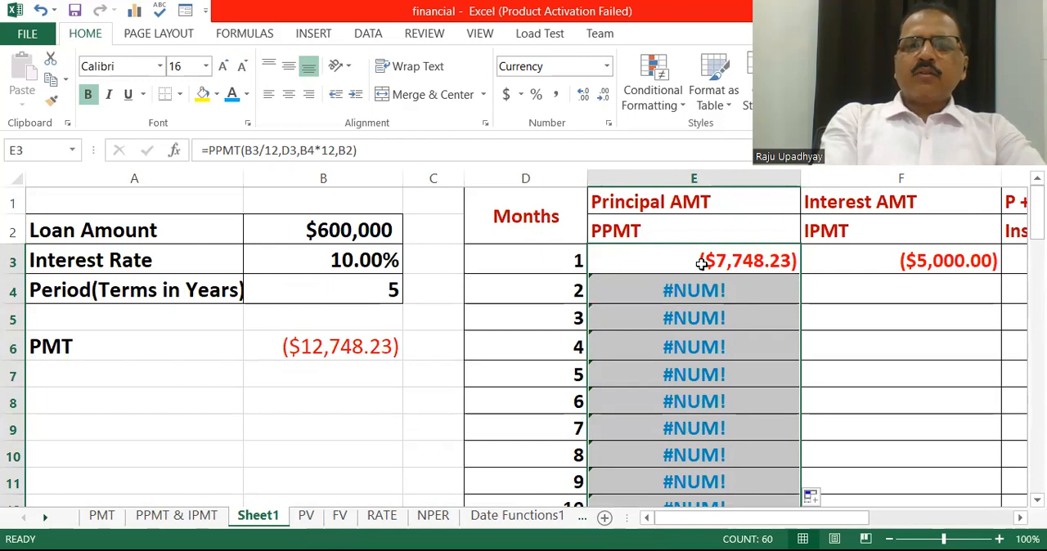
{"action": "left_click", "coordinate": [702, 264]}
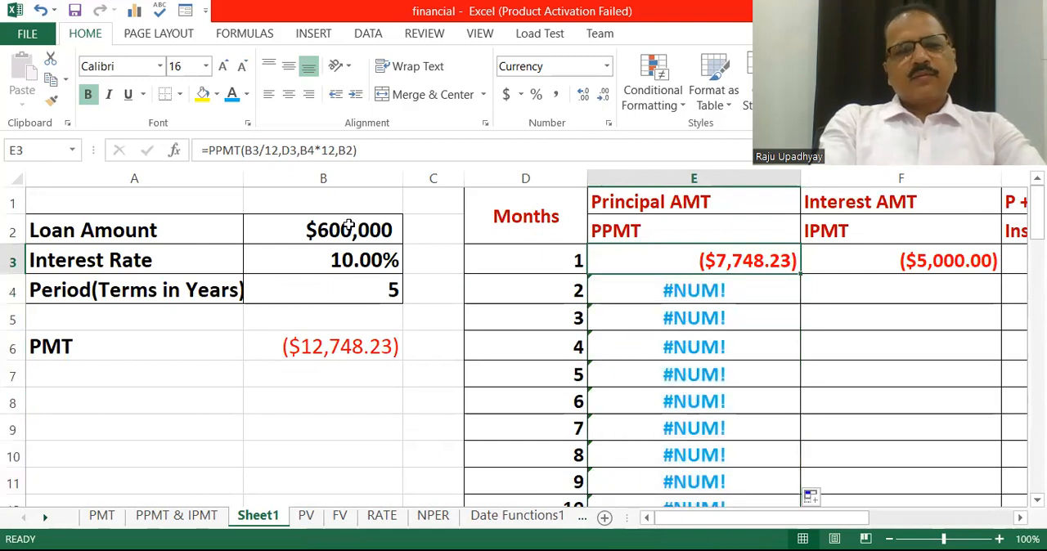
{"action": "left_click", "coordinate": [249, 153]}
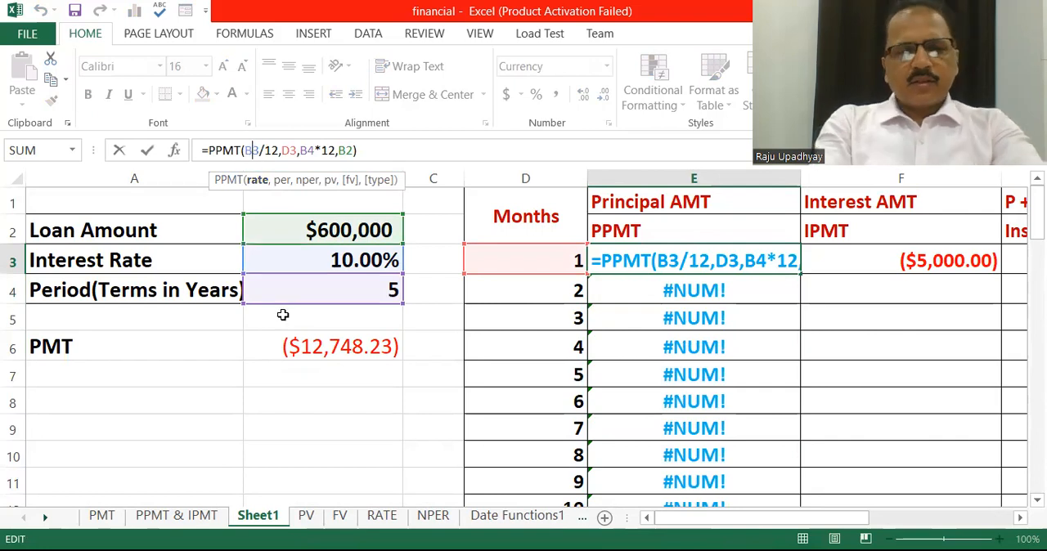
{"action": "key", "text": "F4"}
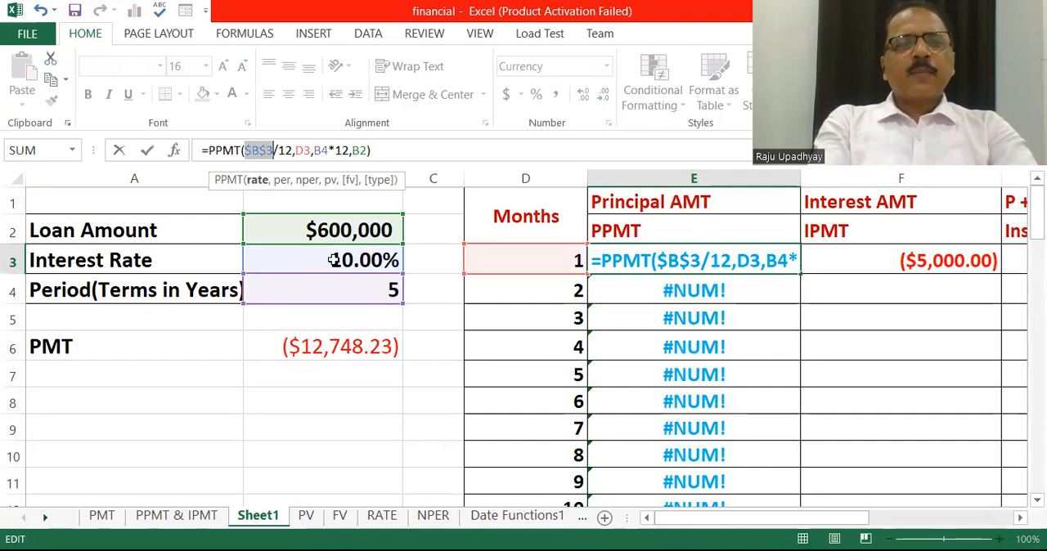
{"action": "left_click", "coordinate": [322, 150]}
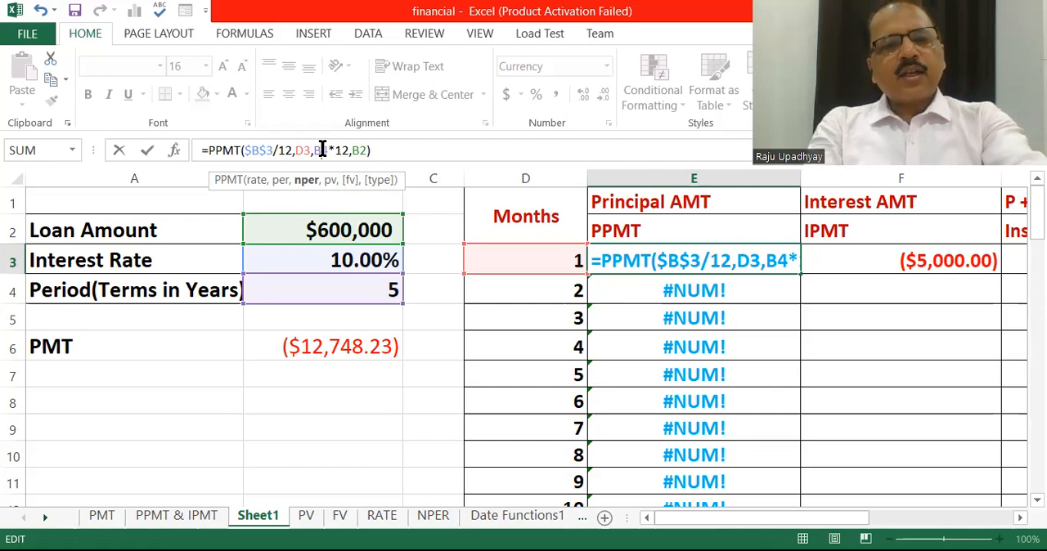
{"action": "key", "text": "F4"}
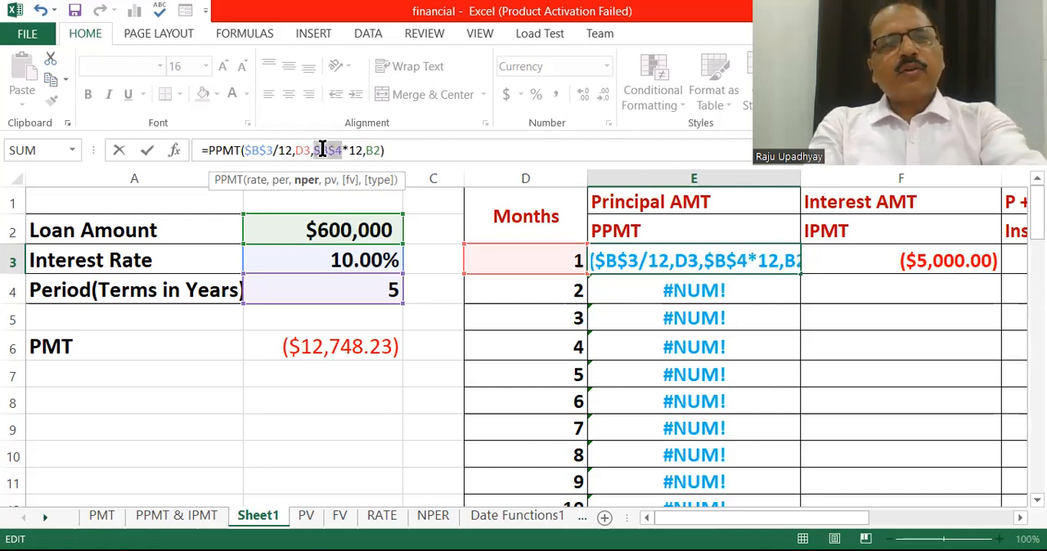
{"action": "left_click", "coordinate": [373, 145]}
{"action": "left_click", "coordinate": [373, 145]}
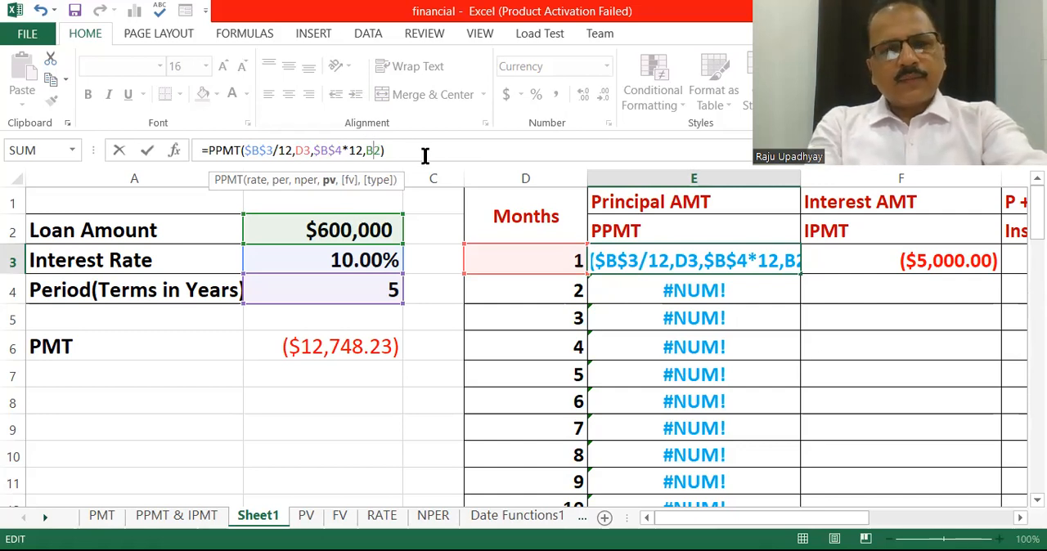
{"action": "key", "text": "F4"}
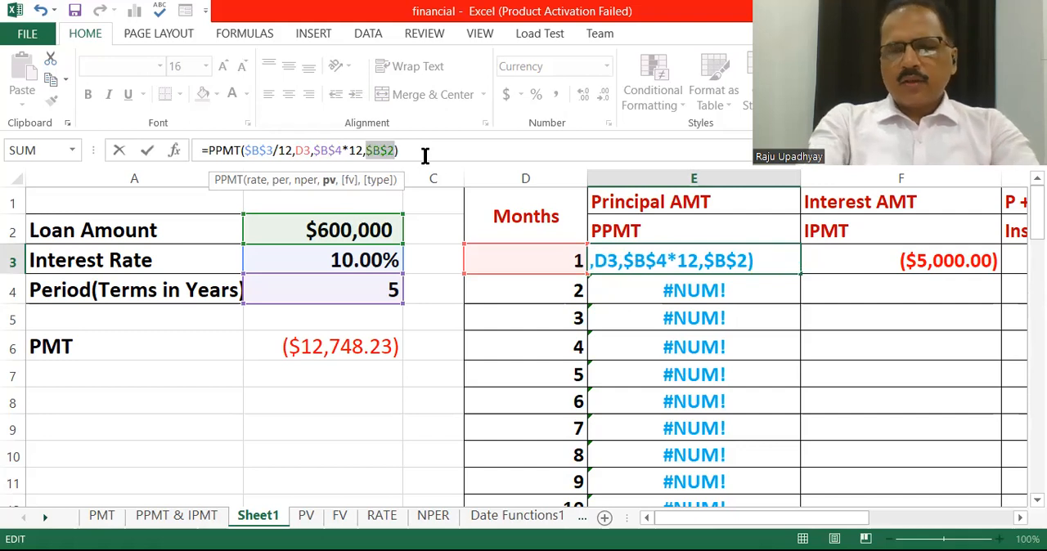
{"action": "key", "text": "Return"}
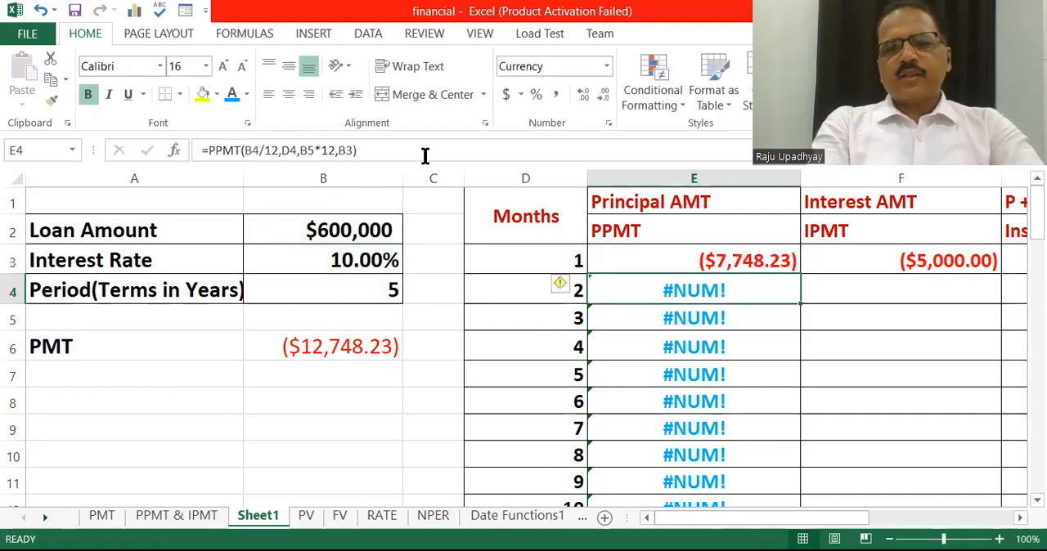
Fill the corrected PPMT formula with absolute references from cell E3 down to E62
{"action": "left_click", "coordinate": [676, 257]}
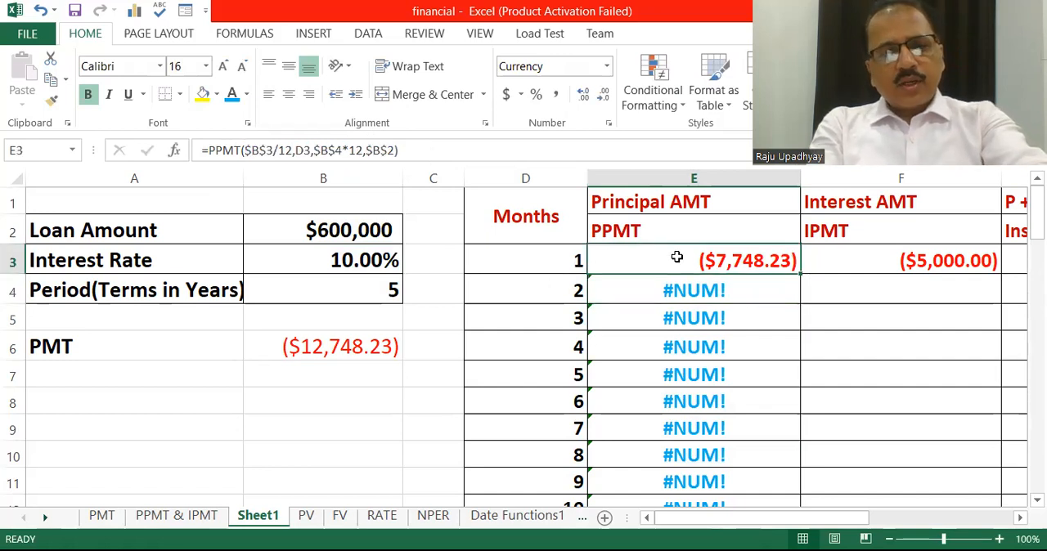
{"action": "double_click", "coordinate": [676, 256]}
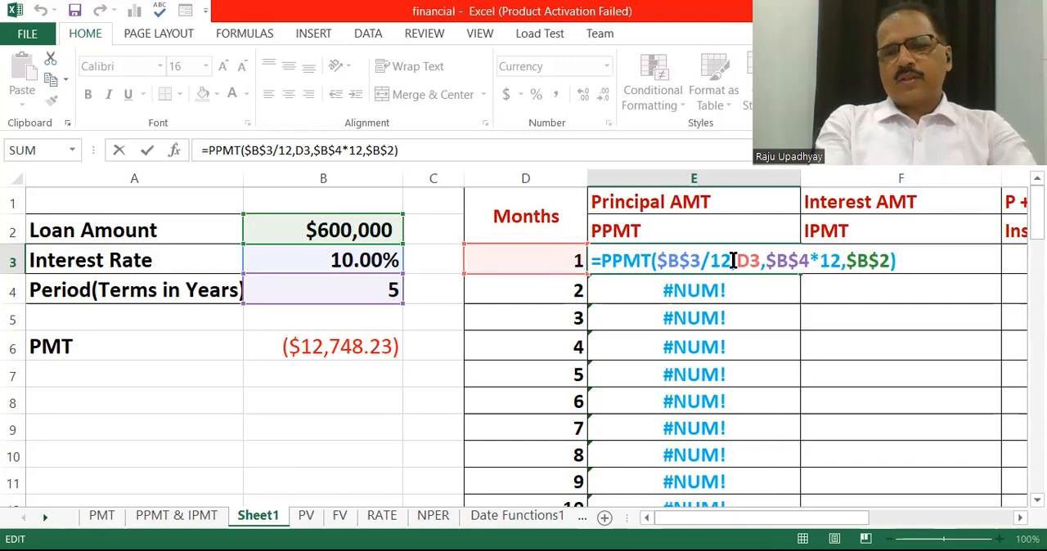
{"action": "key", "text": "Return"}
{"action": "left_click_drag", "start_coordinate": [757, 260], "coordinate": [785, 483]}
{"action": "left_click_drag", "start_coordinate": [784, 275], "coordinate": [785, 482]}
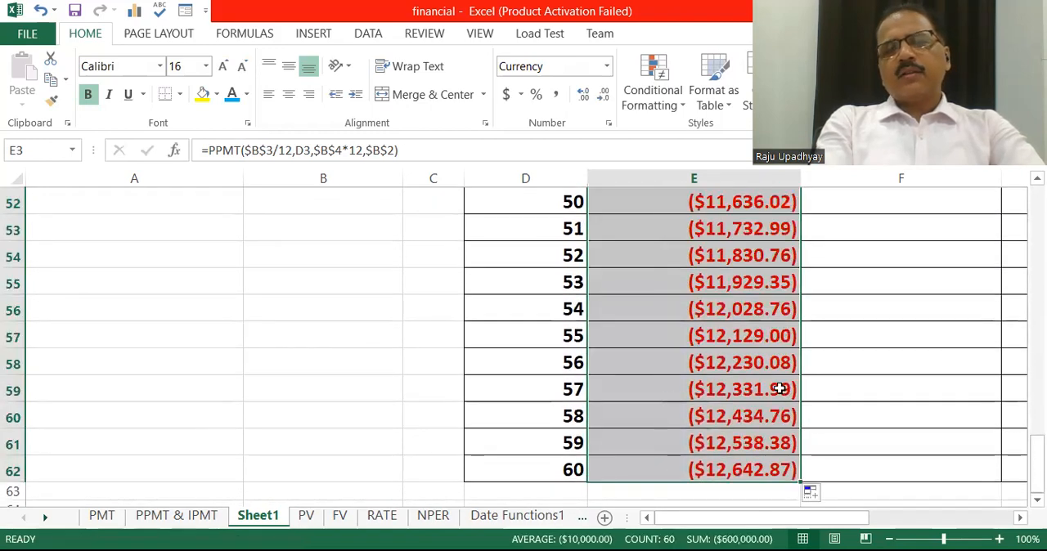
{"action": "left_click", "coordinate": [754, 388]}
Make the rate, period and loan references absolute in cell F3, giving =IPMT($B$3/12,D3,$B$4*12,$B$2)
{"action": "left_click_drag", "start_coordinate": [1037, 459], "coordinate": [995, 185]}
{"action": "left_click", "coordinate": [953, 259]}
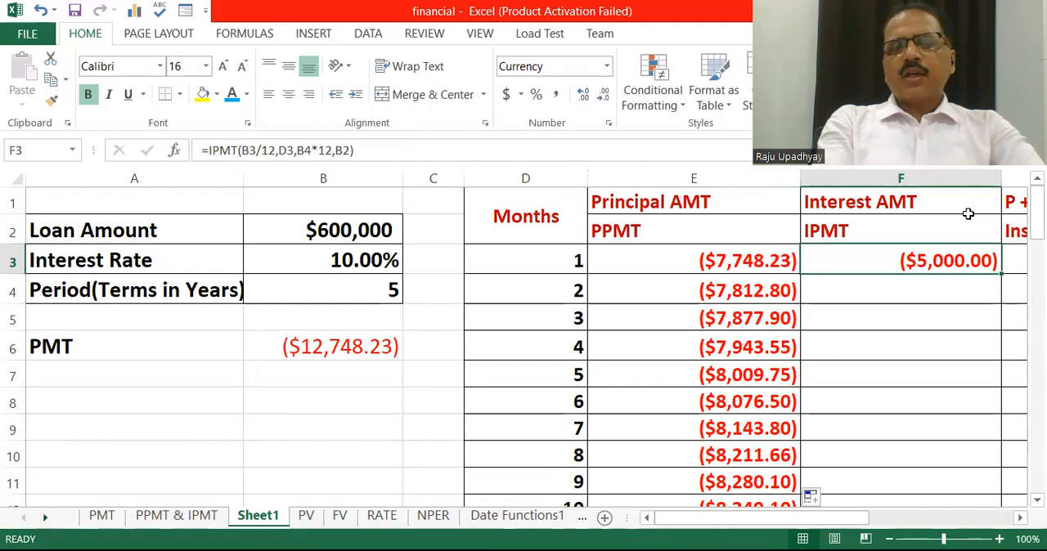
{"action": "left_click", "coordinate": [245, 151]}
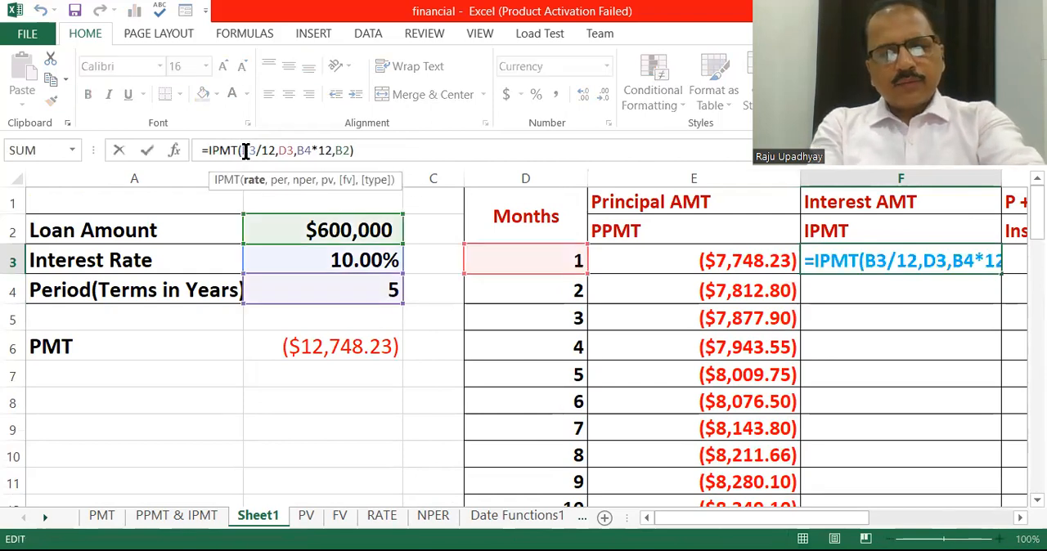
{"action": "key", "text": "F4"}
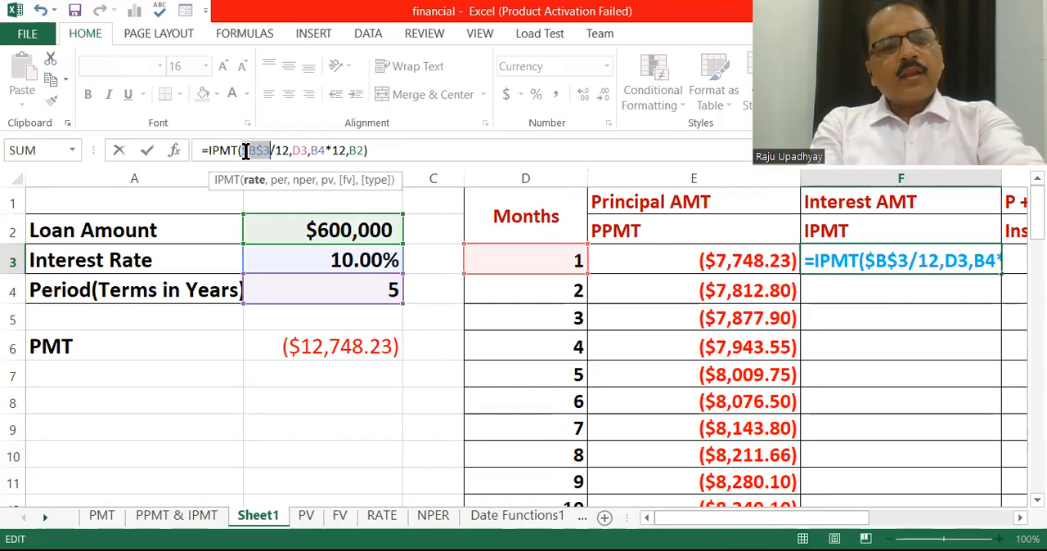
{"action": "left_click", "coordinate": [319, 151]}
{"action": "key", "text": "F4"}
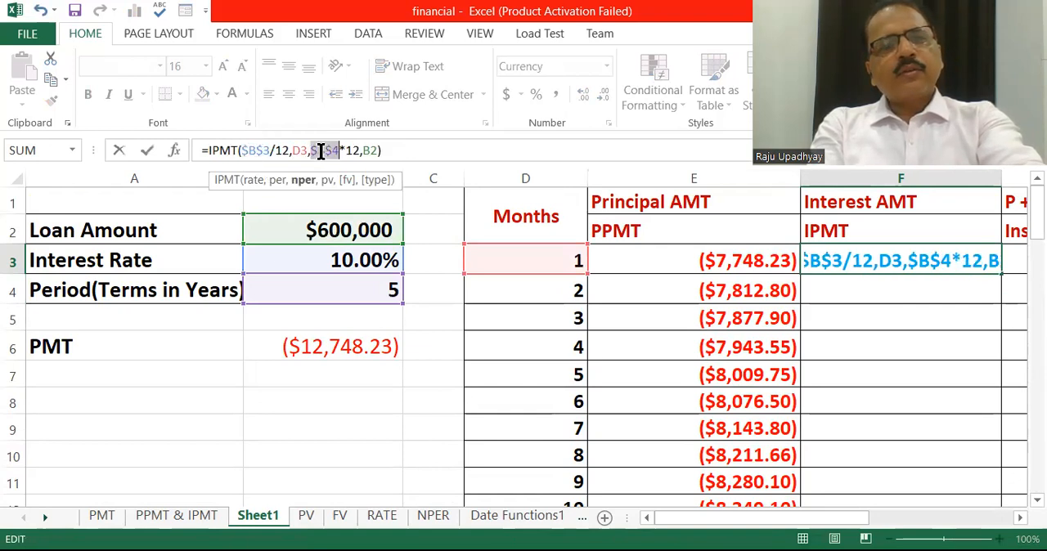
{"action": "left_click", "coordinate": [371, 151]}
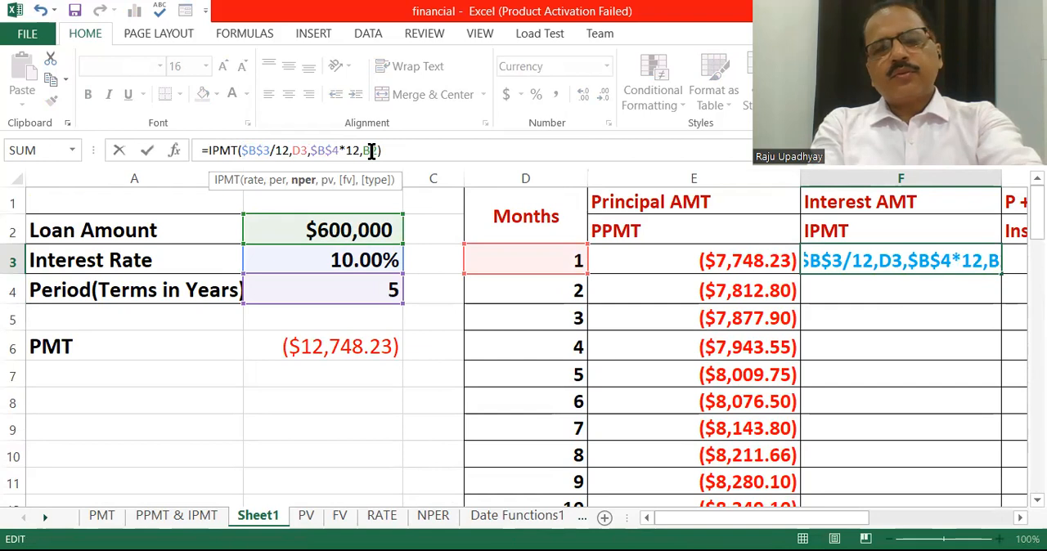
{"action": "key", "text": "F4"}
{"action": "key", "text": "Return"}
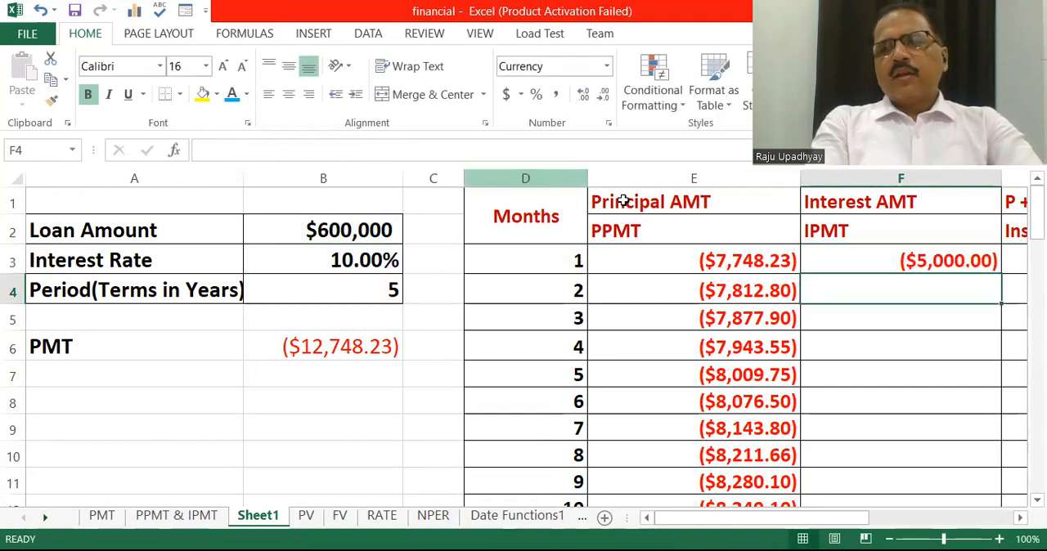
Fill the IPMT formula from cell F3 down to F62, covering months 1 to 60
{"action": "key", "text": "Up"}
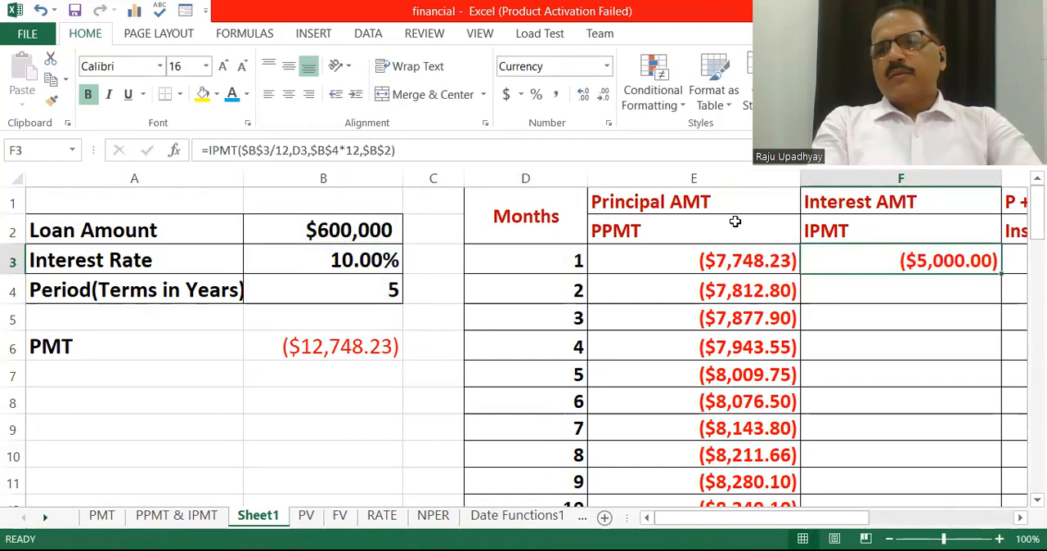
{"action": "double_click", "coordinate": [1000, 274]}
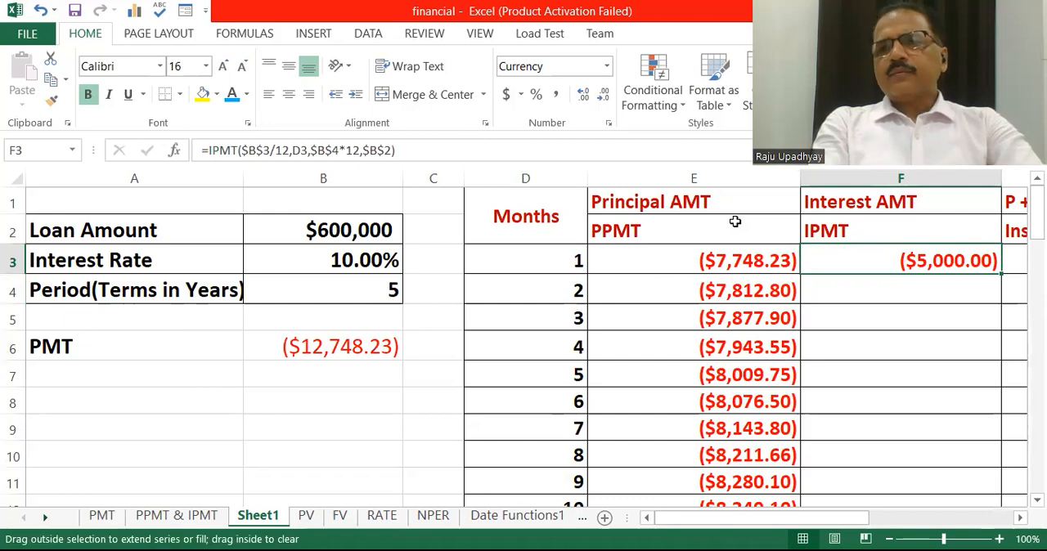
{"action": "left_click_drag", "start_coordinate": [1001, 274], "coordinate": [1001, 401]}
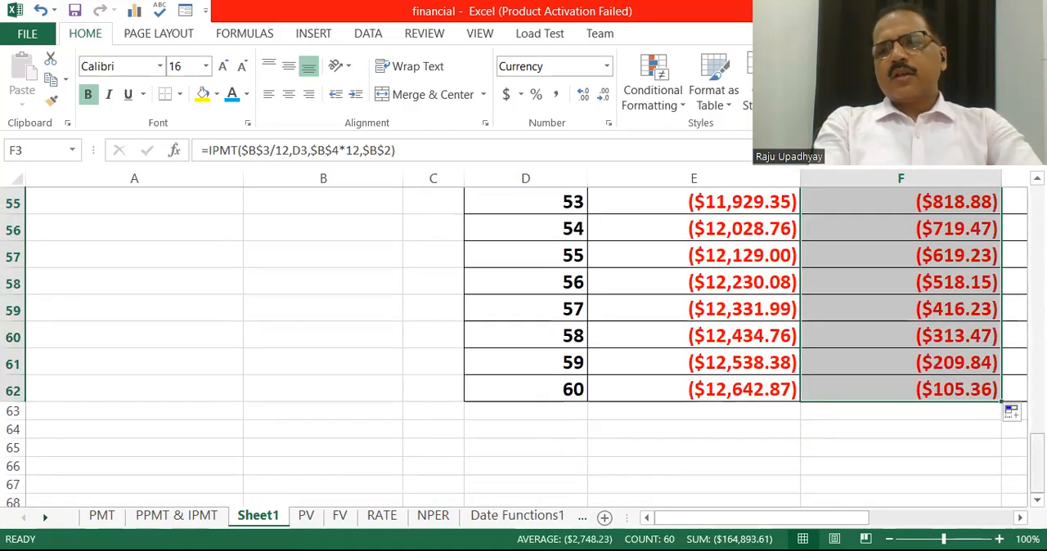
Compare the principal and interest amounts in the first months with those in month 60
{"action": "left_click_drag", "start_coordinate": [1036, 457], "coordinate": [1016, 194]}
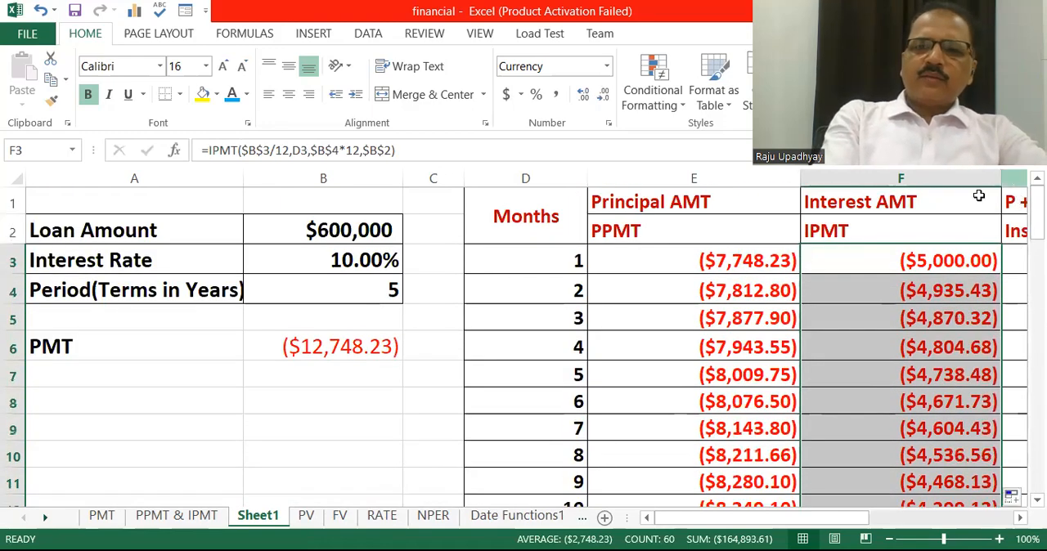
{"action": "left_click", "coordinate": [767, 260]}
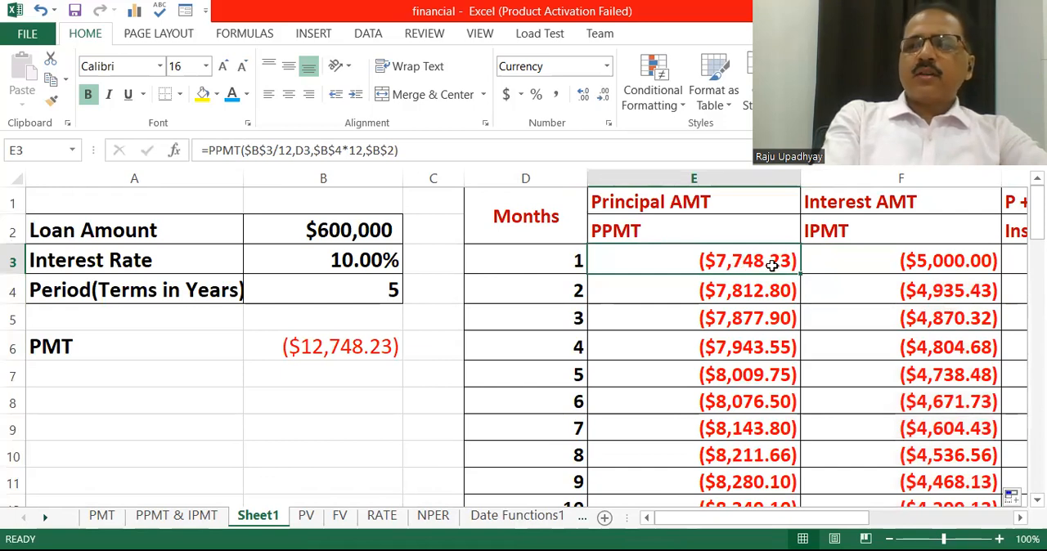
{"action": "key", "text": "Right"}
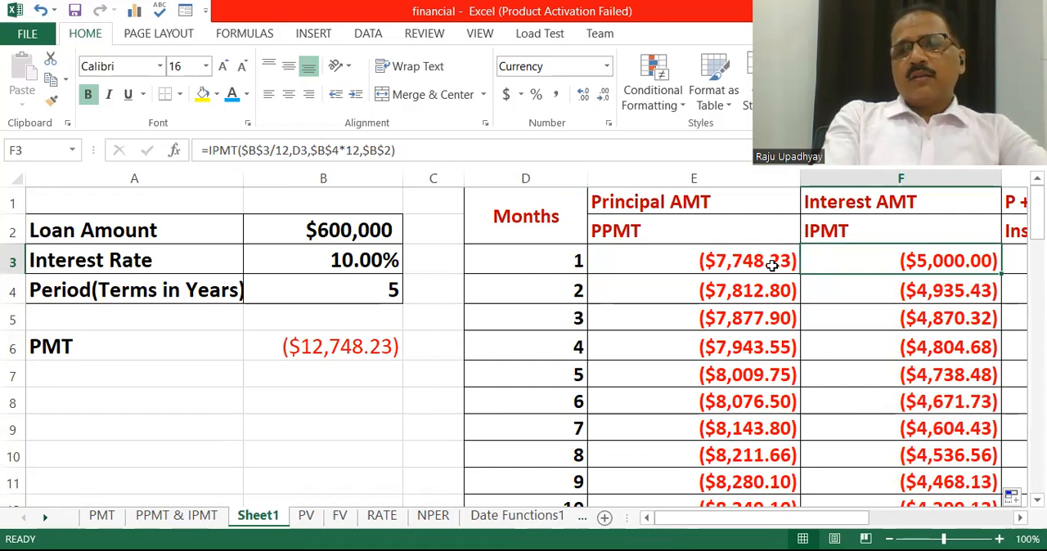
{"action": "left_click_drag", "start_coordinate": [1036, 211], "coordinate": [1037, 213]}
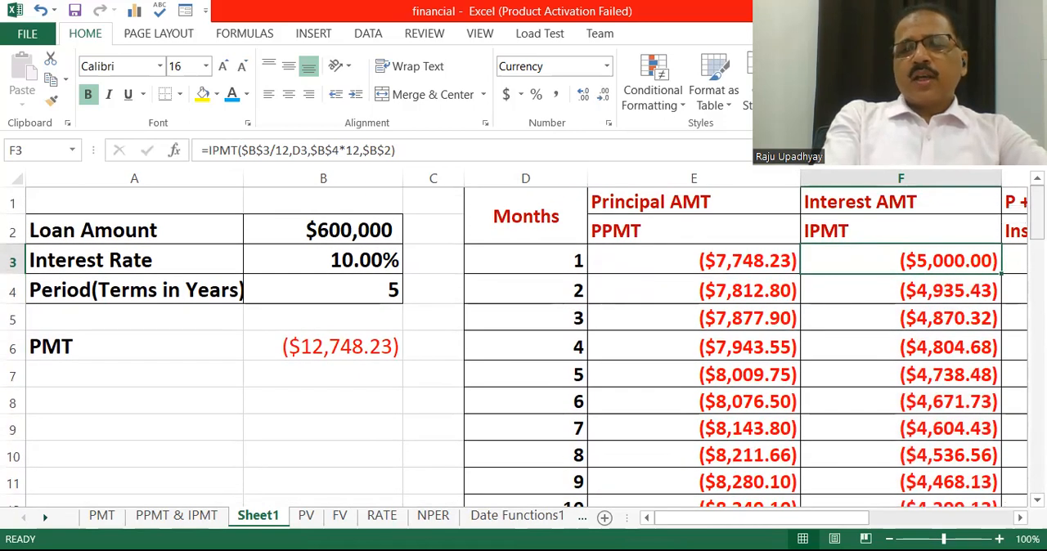
{"action": "left_click", "coordinate": [751, 296]}
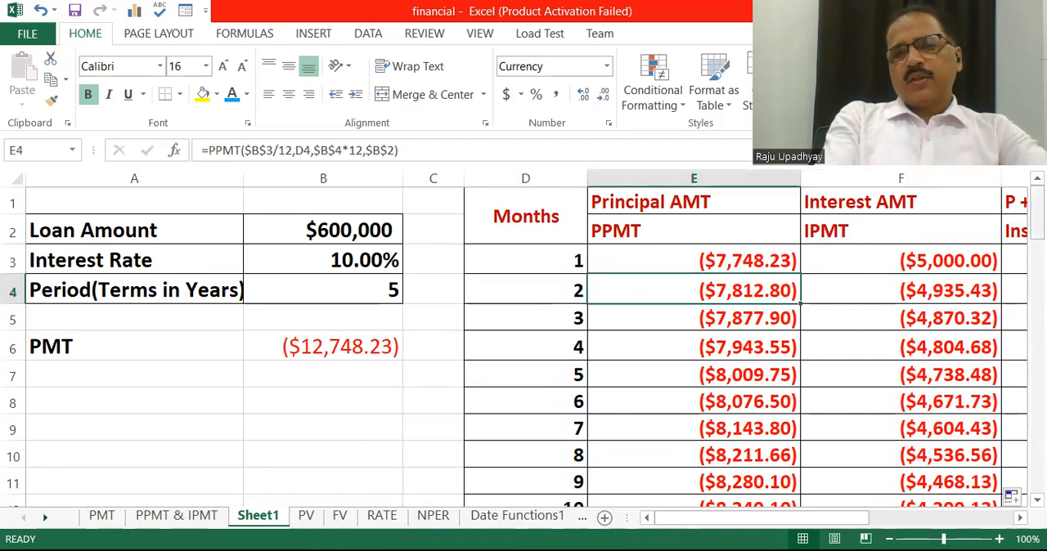
{"action": "left_click_drag", "start_coordinate": [1037, 214], "coordinate": [1037, 473]}
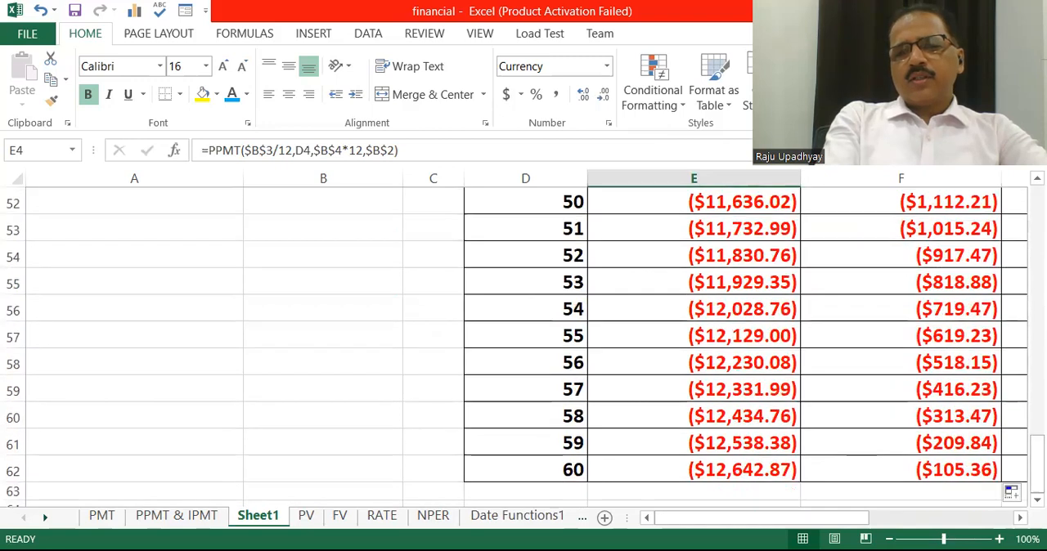
{"action": "left_click", "coordinate": [900, 470]}
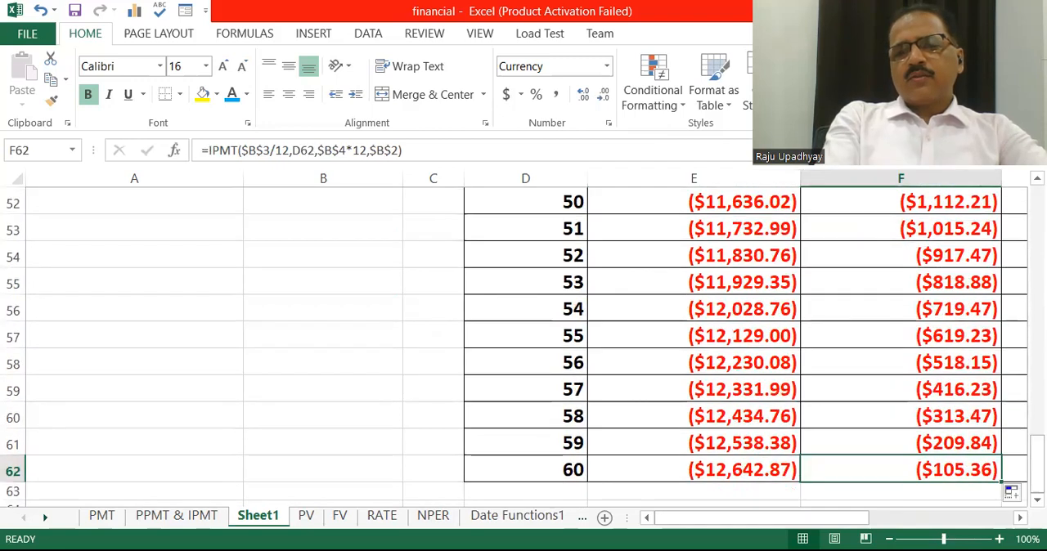
{"action": "left_click", "coordinate": [742, 471]}
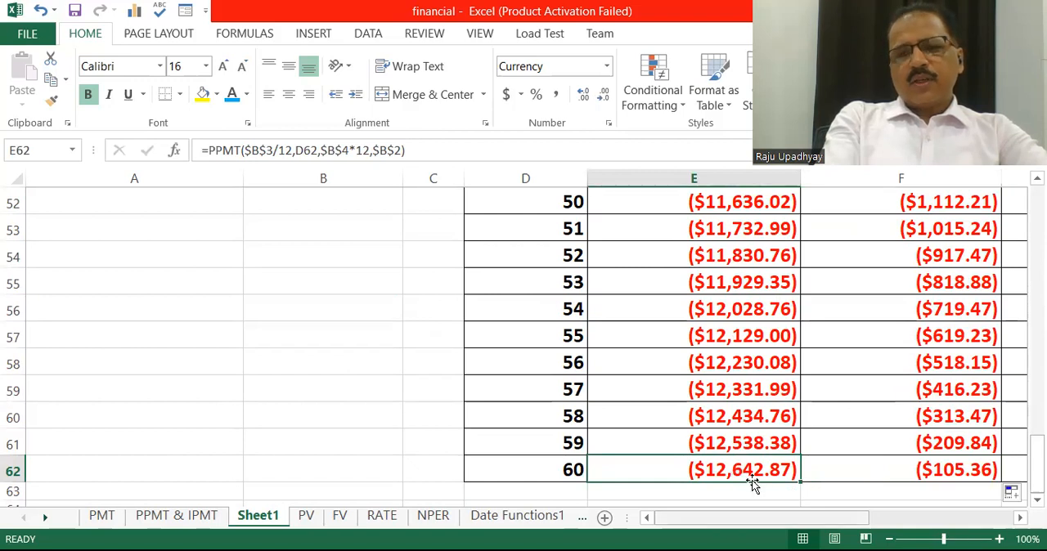
{"action": "scroll", "coordinate": [752, 482], "scroll_direction": "right", "scroll_amount": 3}
{"action": "scroll", "coordinate": [752, 483], "scroll_direction": "left", "scroll_amount": 1}
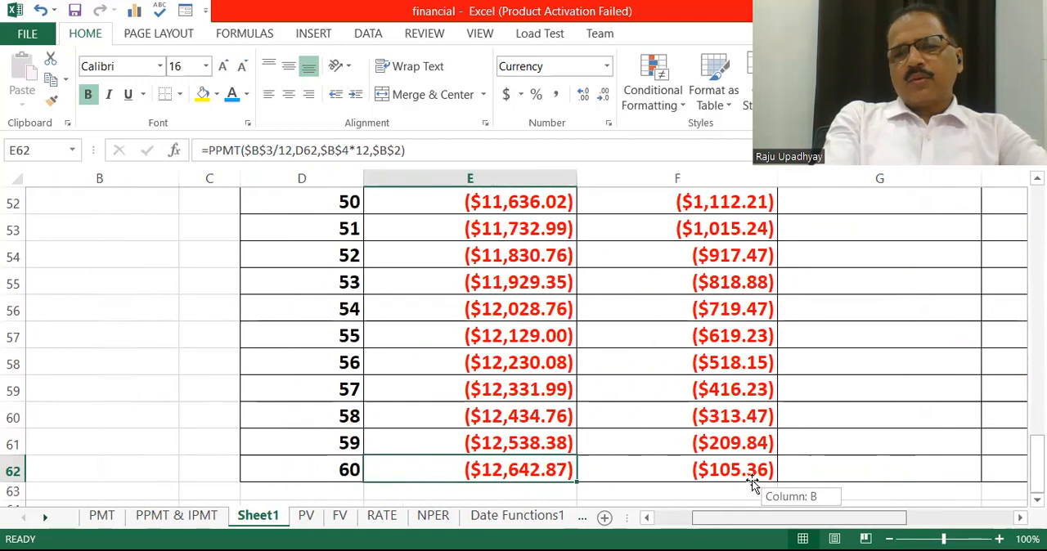
Fill the installment formula =E3+F3 from cell G3 down to G62
{"action": "left_click_drag", "start_coordinate": [1037, 461], "coordinate": [1018, 196]}
{"action": "left_click", "coordinate": [955, 253]}
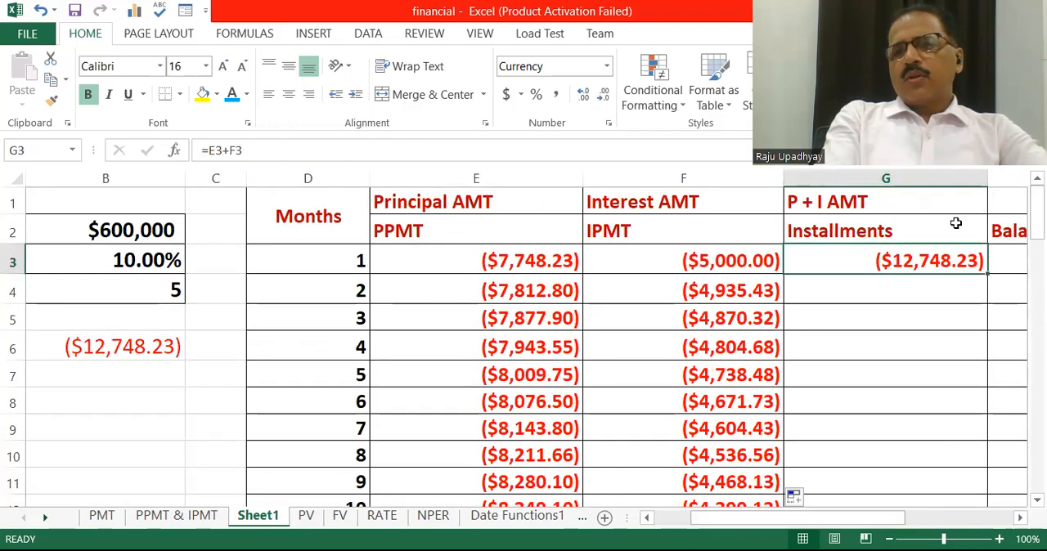
{"action": "left_click_drag", "start_coordinate": [987, 273], "coordinate": [987, 482]}
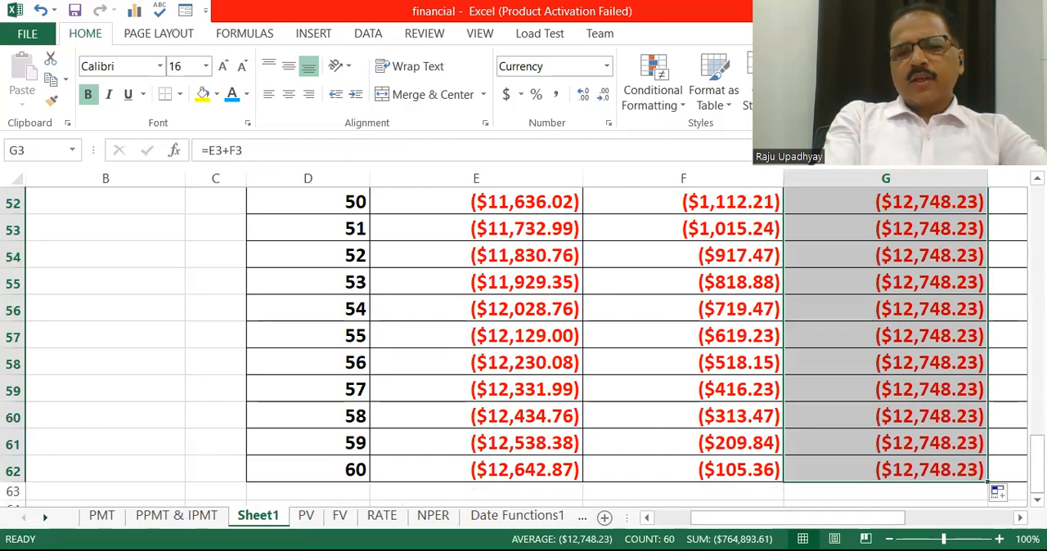
Clear the existing amounts in the Balance AMT column from cell H3 downward
{"action": "left_click", "coordinate": [551, 471]}
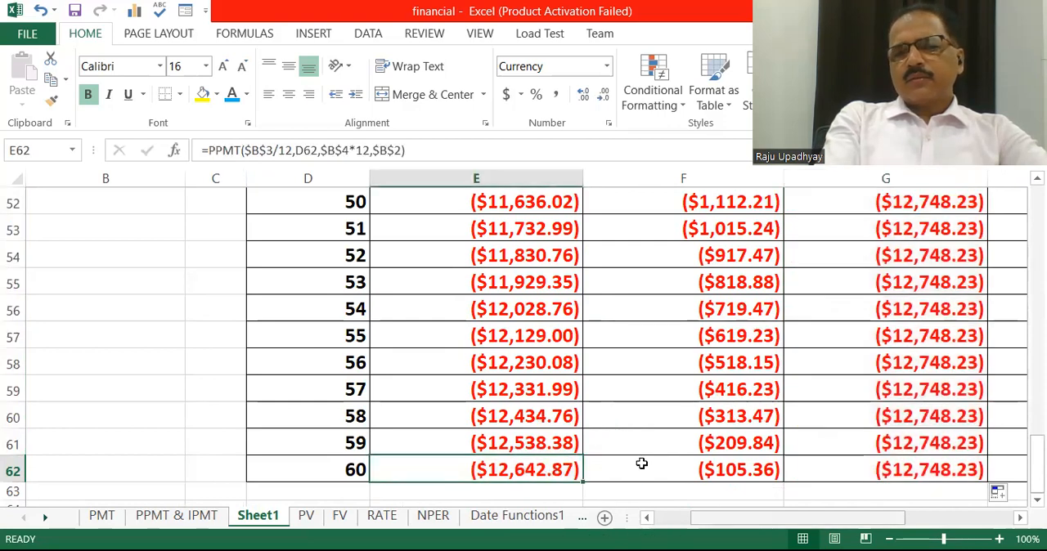
{"action": "scroll", "coordinate": [641, 463], "scroll_direction": "right", "scroll_amount": 1}
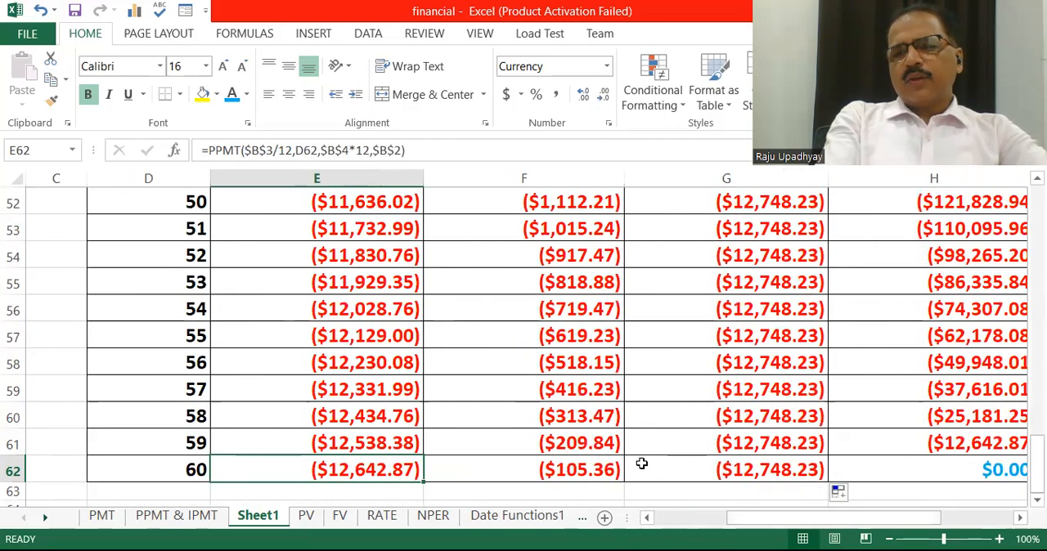
{"action": "scroll", "coordinate": [641, 464], "scroll_direction": "up", "scroll_amount": 17}
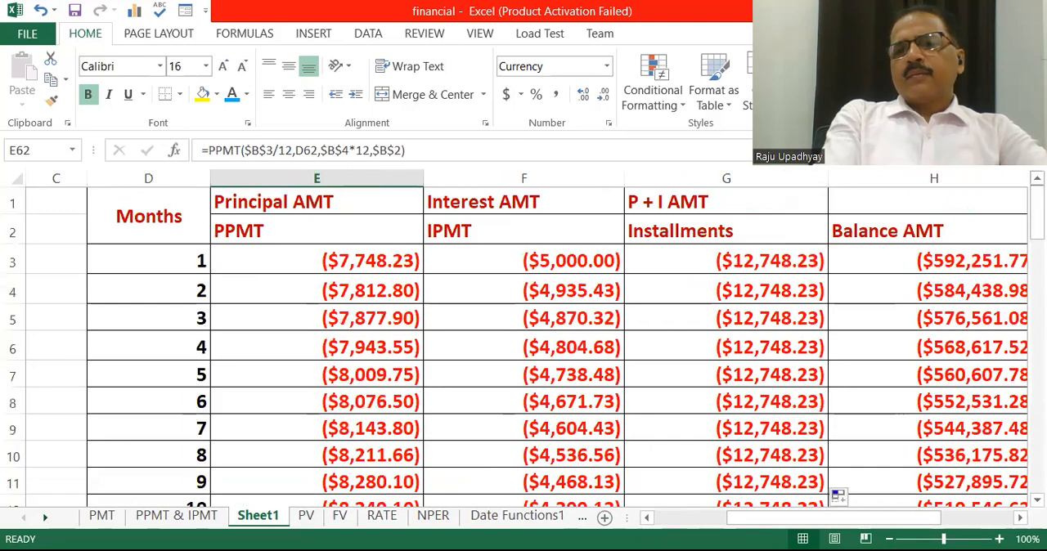
{"action": "left_click_drag", "start_coordinate": [981, 260], "coordinate": [994, 462]}
{"action": "key", "text": "Delete"}
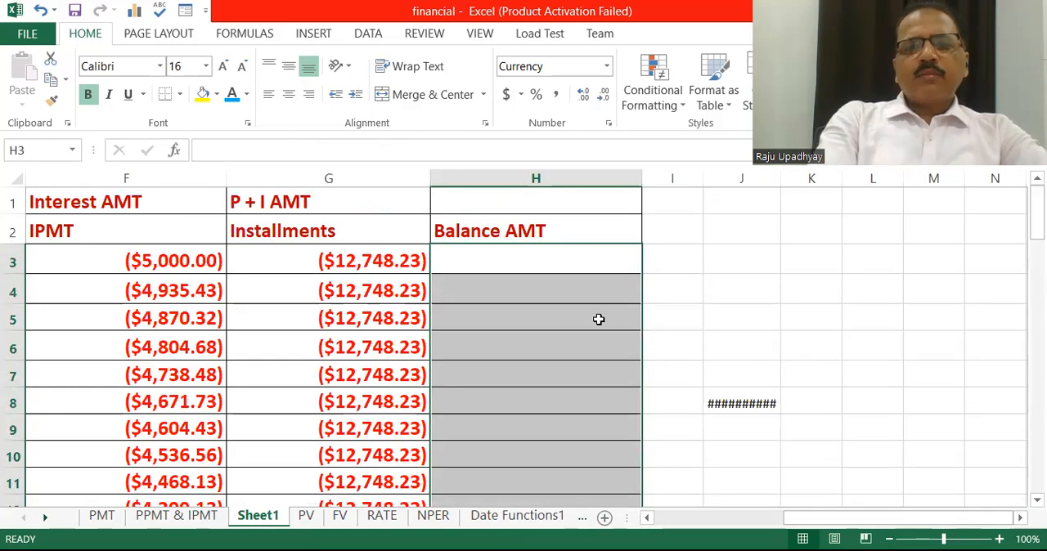
{"action": "left_click", "coordinate": [573, 251]}
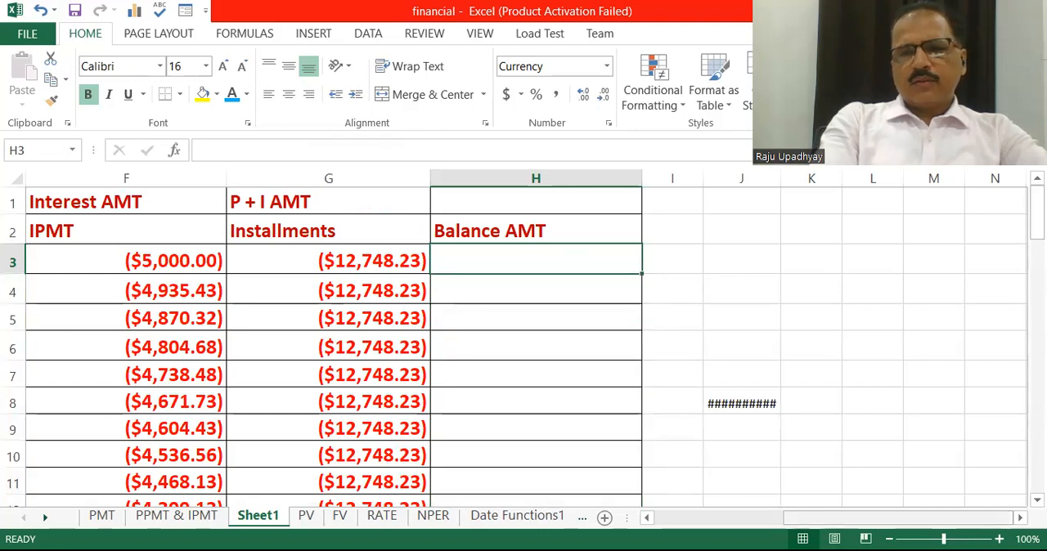
Review the month 1 principal, interest and installment amounts and the loan amount in cell B2
{"action": "left_click_drag", "start_coordinate": [826, 517], "coordinate": [712, 538]}
{"action": "left_click", "coordinate": [490, 262]}
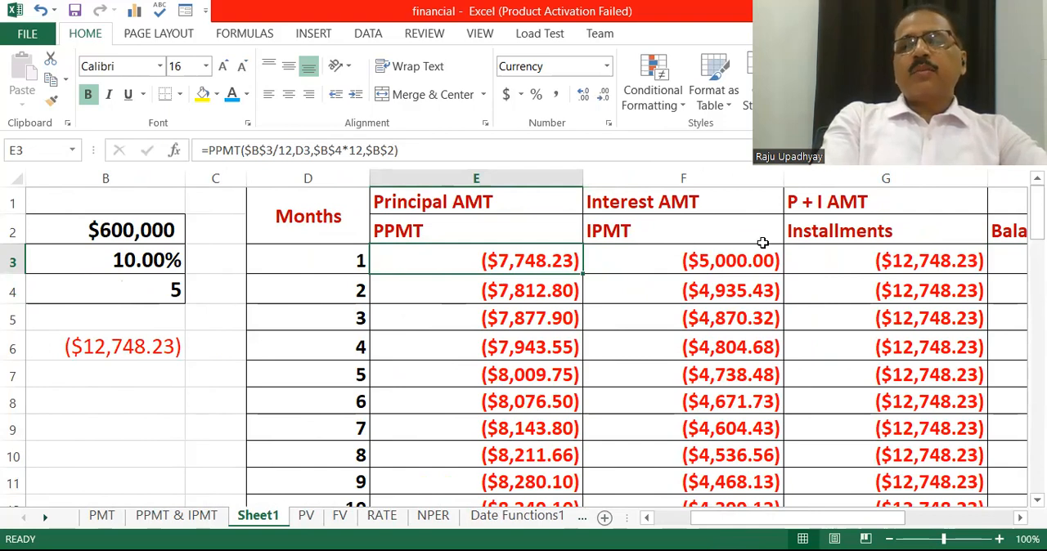
{"action": "key", "text": "Right"}
{"action": "key", "text": "Right"}
{"action": "key", "text": "Right"}
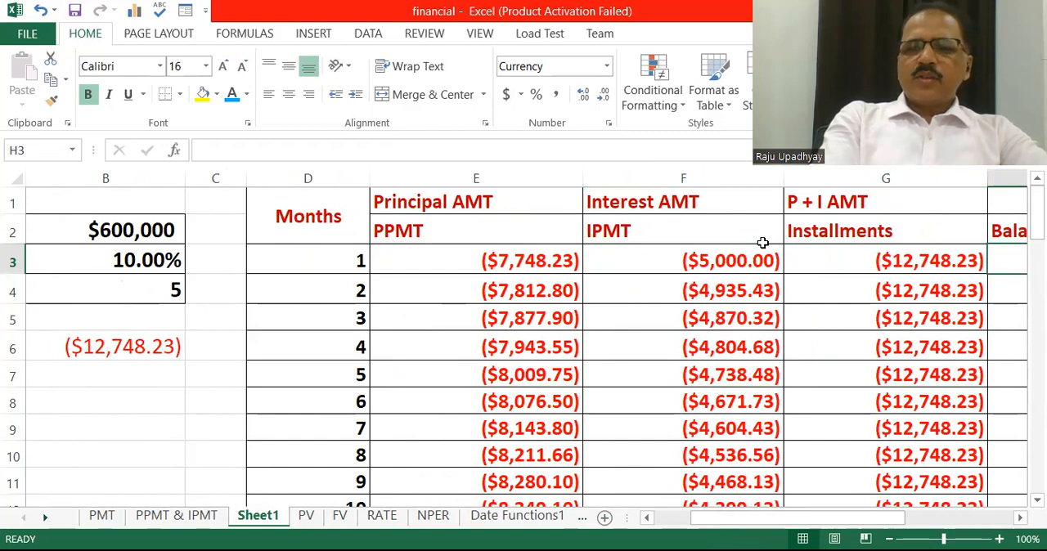
{"action": "scroll", "coordinate": [762, 243], "scroll_direction": "right", "scroll_amount": 2}
{"action": "scroll", "coordinate": [762, 243], "scroll_direction": "left", "scroll_amount": 5}
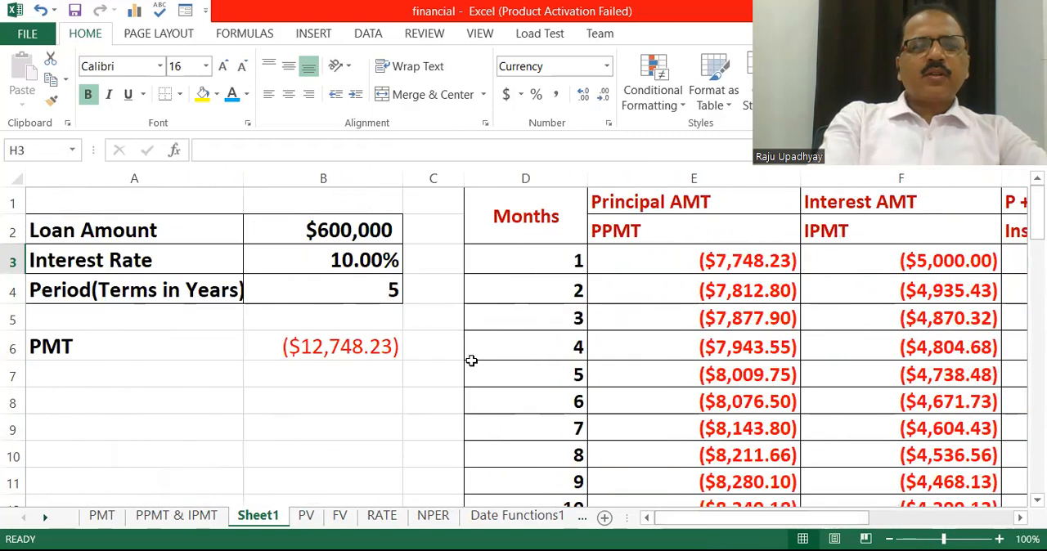
{"action": "left_click", "coordinate": [347, 232]}
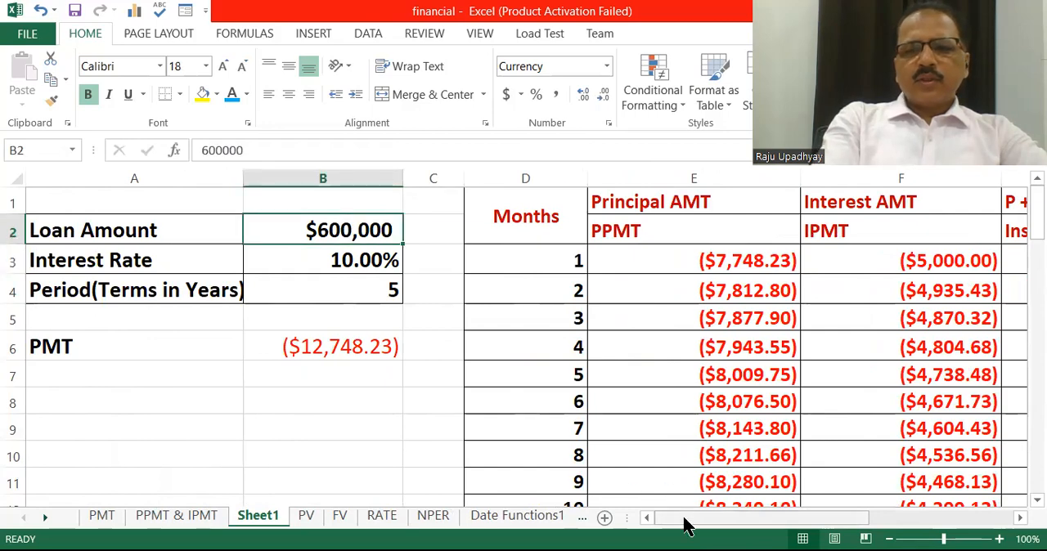
Compose the month 1 balance formula =B2-SUM(E3:E3) in cell H3, subtracting the summed principal from the loan amount
{"action": "left_click_drag", "start_coordinate": [686, 525], "coordinate": [755, 504]}
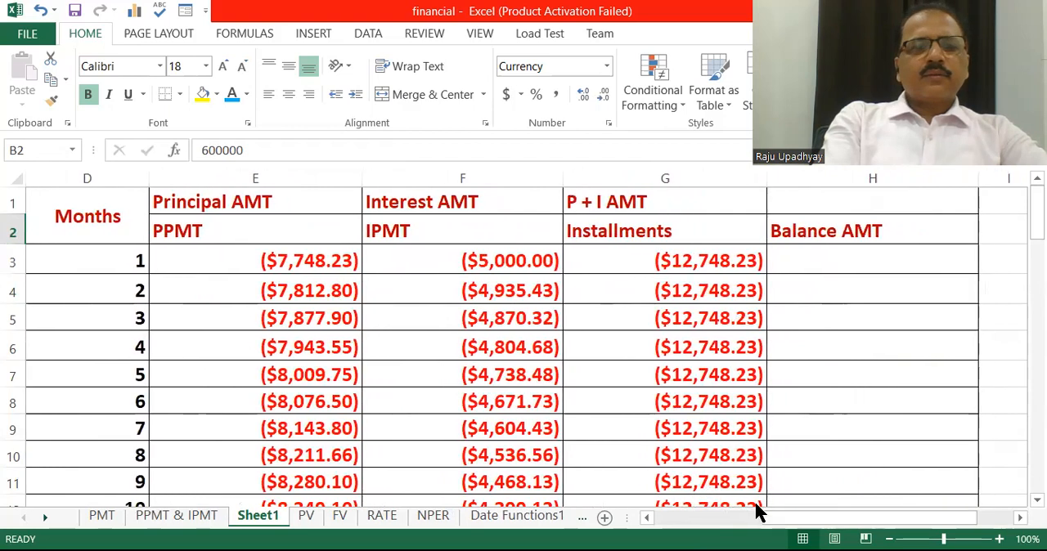
{"action": "left_click", "coordinate": [872, 260]}
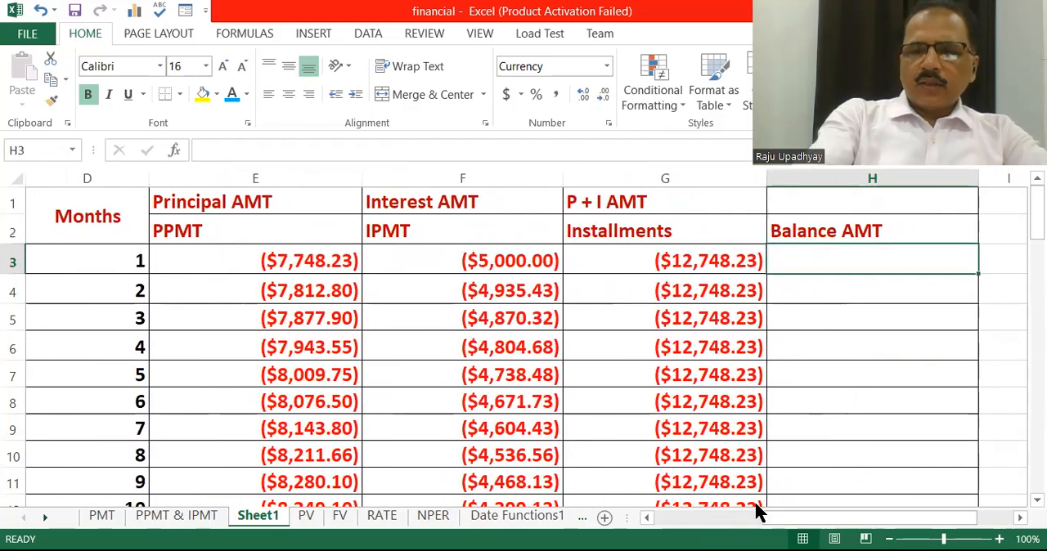
{"action": "type", "text": "="}
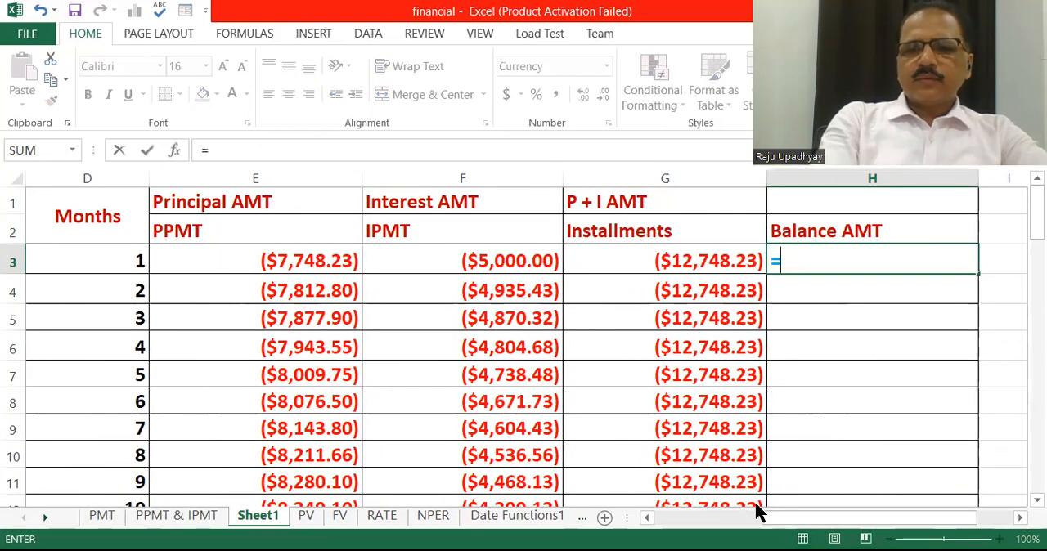
{"action": "left_click_drag", "start_coordinate": [756, 504], "coordinate": [479, 521]}
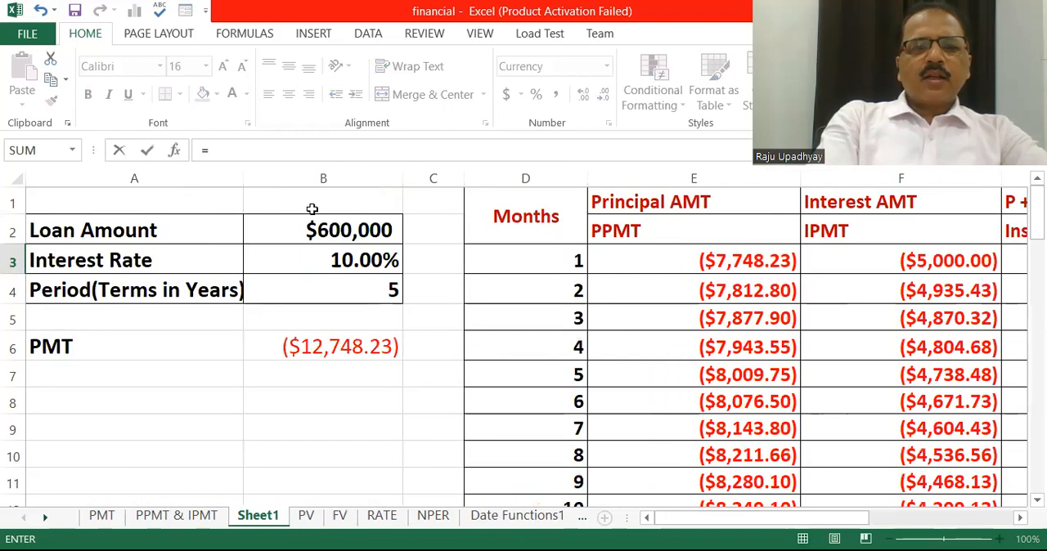
{"action": "left_click", "coordinate": [323, 233]}
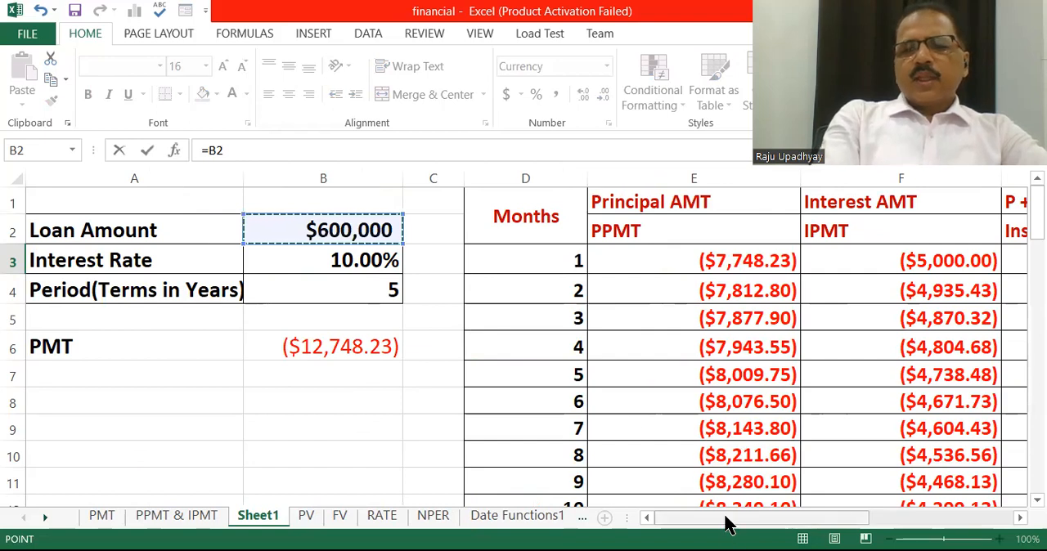
{"action": "scroll", "coordinate": [725, 517], "scroll_direction": "right", "scroll_amount": 3}
{"action": "type", "text": "-"}
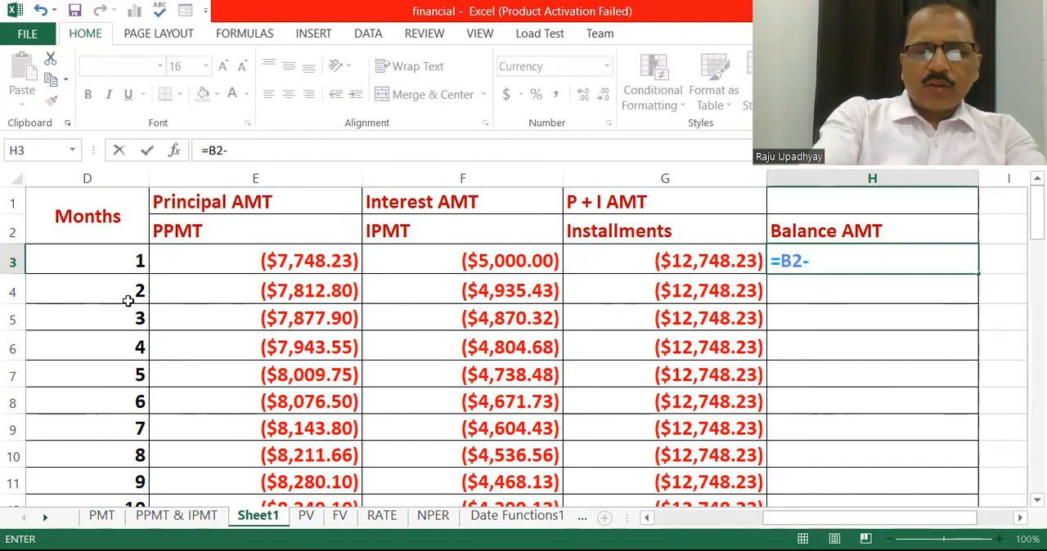
{"action": "type", "text": "SUM"}
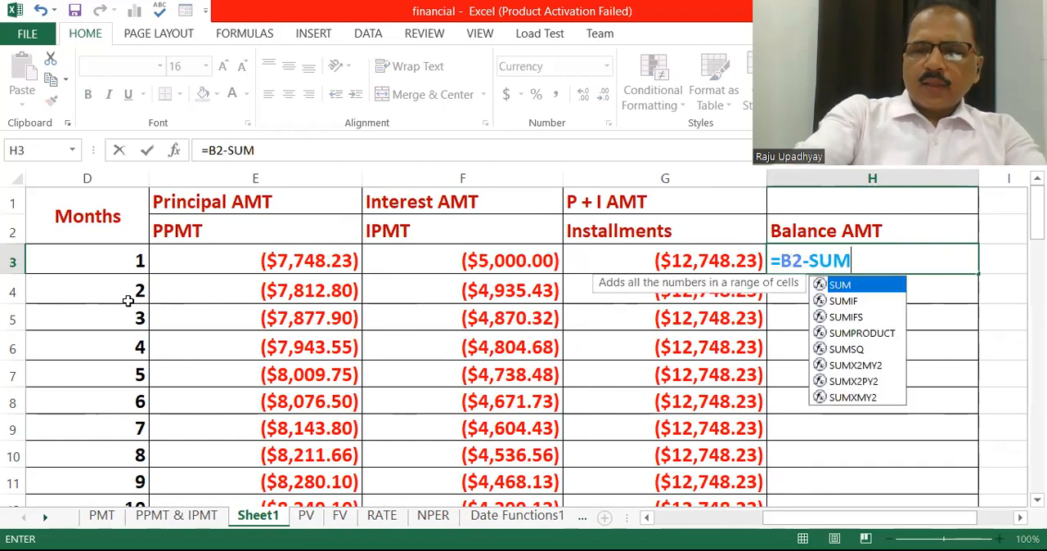
{"action": "type", "text": "("}
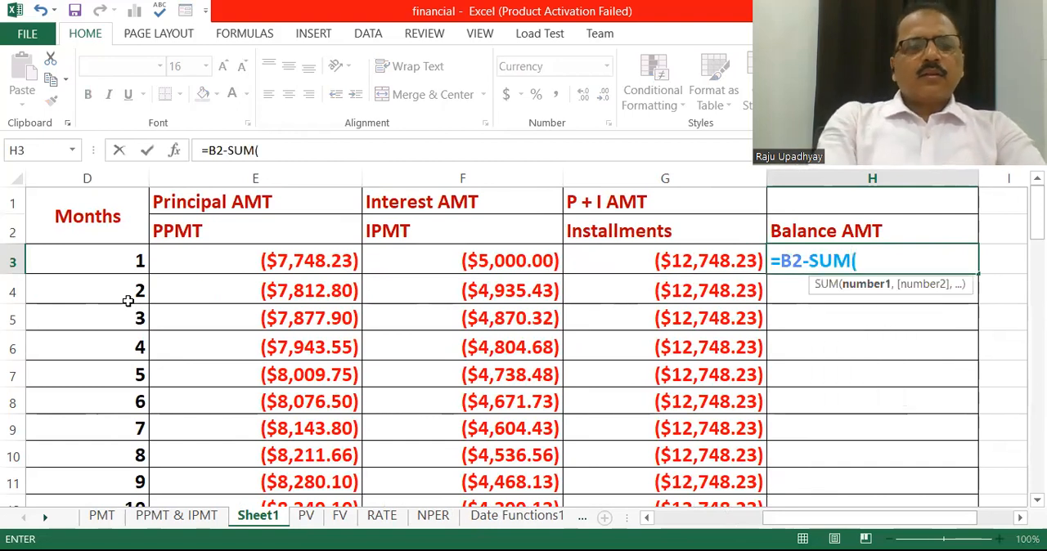
{"action": "left_click", "coordinate": [260, 267]}
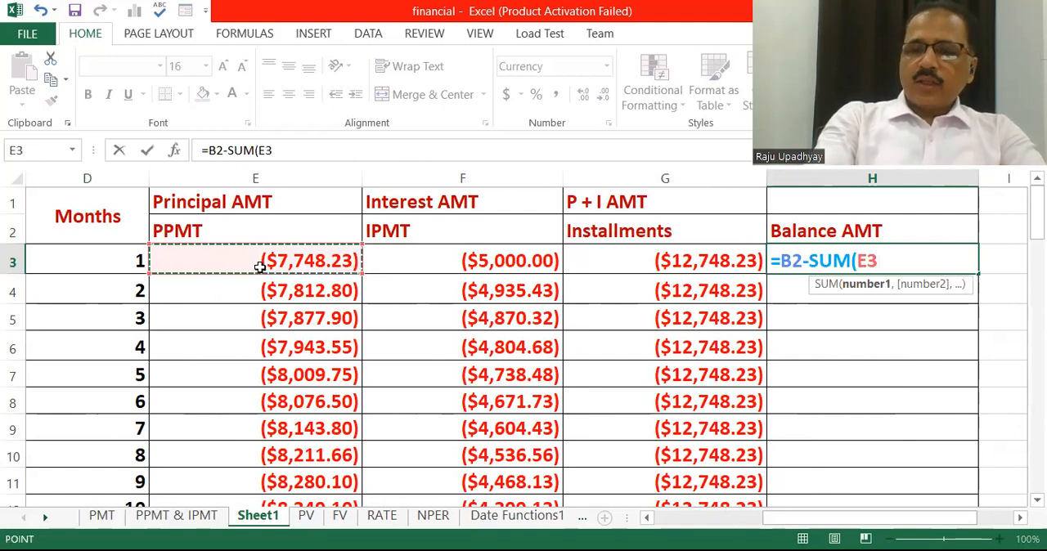
{"action": "key", "text": "F8"}
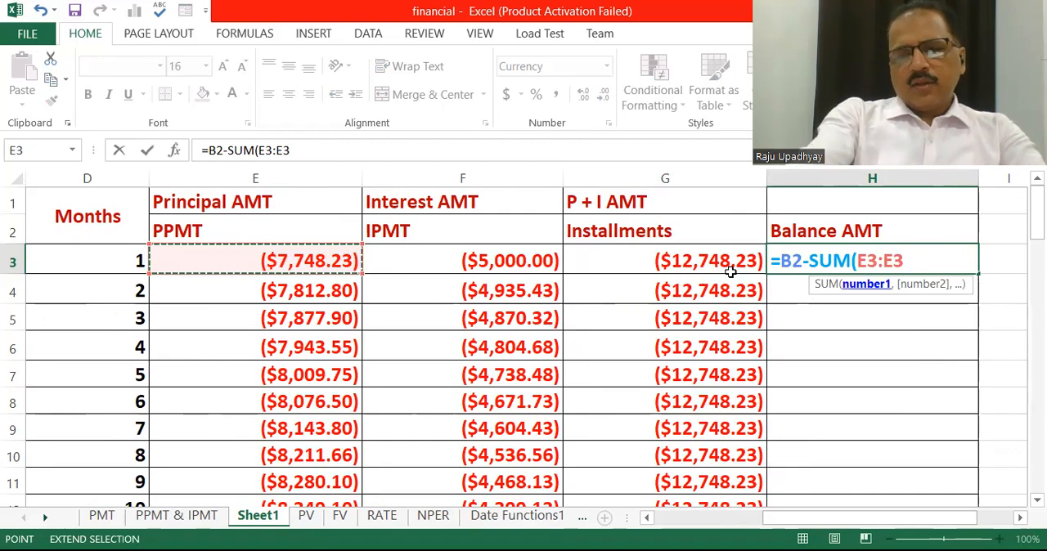
{"action": "type", "text": ")"}
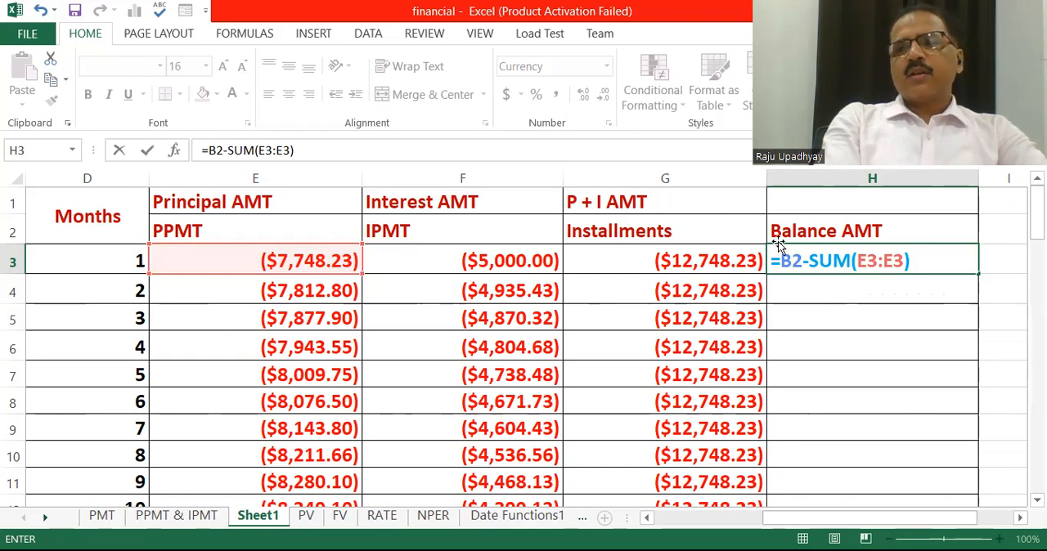
Make the first E3 in the H3 formula absolute and negate B2, entering =-B2-SUM($E$3:E3)
{"action": "key", "text": "F2"}
{"action": "key", "text": "Left"}
{"action": "key", "text": "Left"}
{"action": "key", "text": "Left"}
{"action": "key", "text": "Left"}
{"action": "key", "text": "Left"}
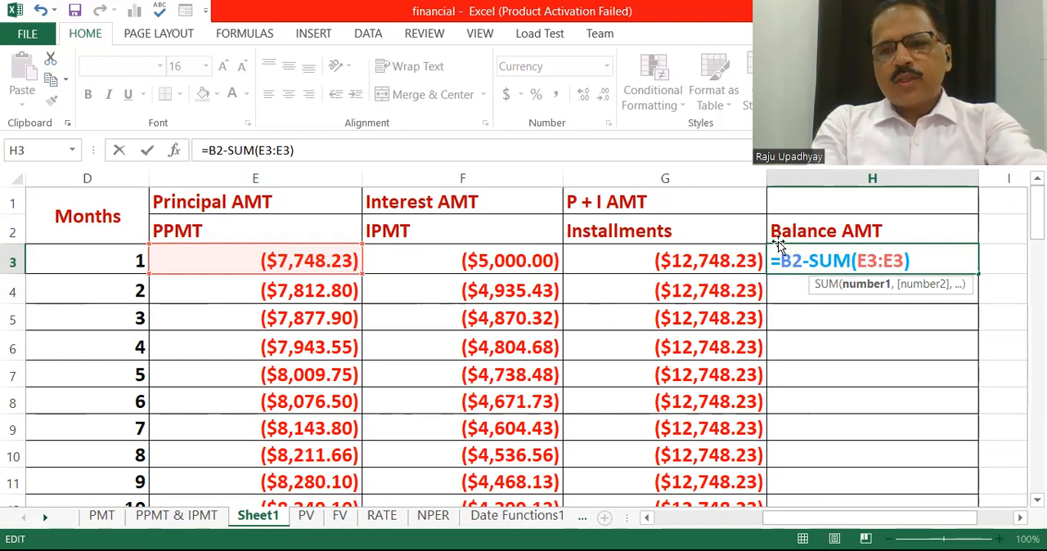
{"action": "key", "text": "F2"}
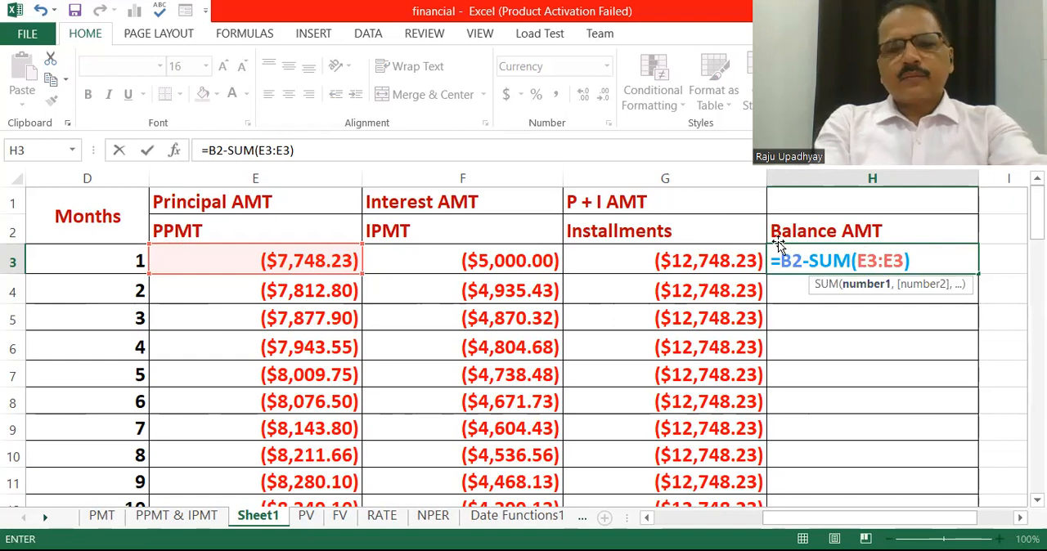
{"action": "key", "text": "F4"}
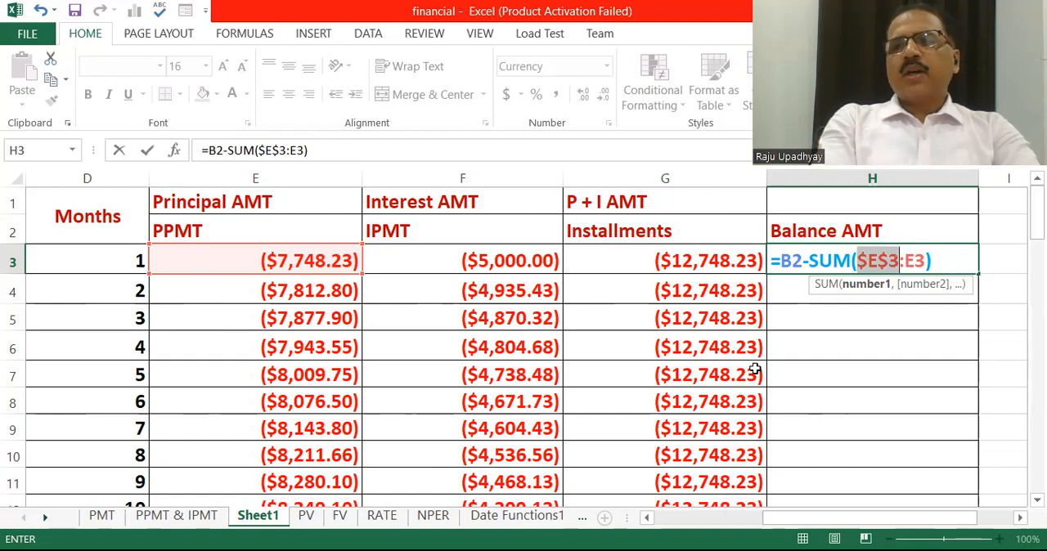
{"action": "left_click", "coordinate": [783, 260]}
{"action": "type", "text": "-"}
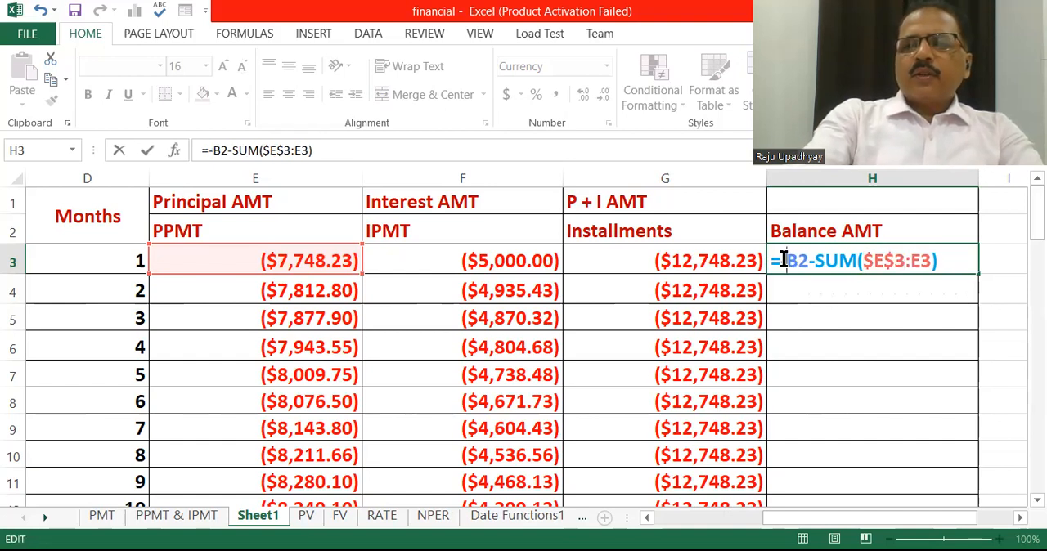
{"action": "key", "text": "Return"}
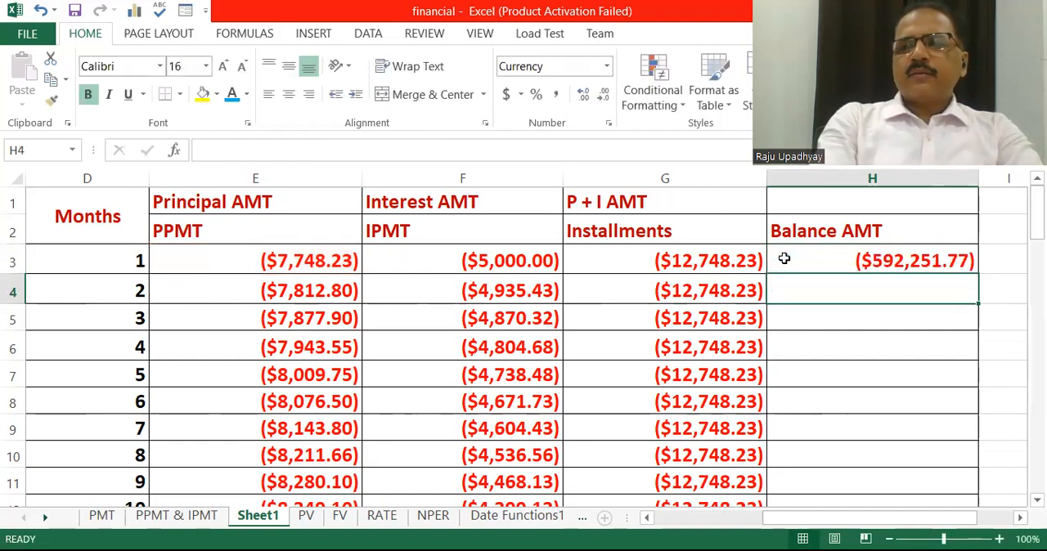
Fill the balance formula =-B2-SUM($E$3:E3) from cell H3 down to H62 and check the first months
{"action": "left_click", "coordinate": [783, 259]}
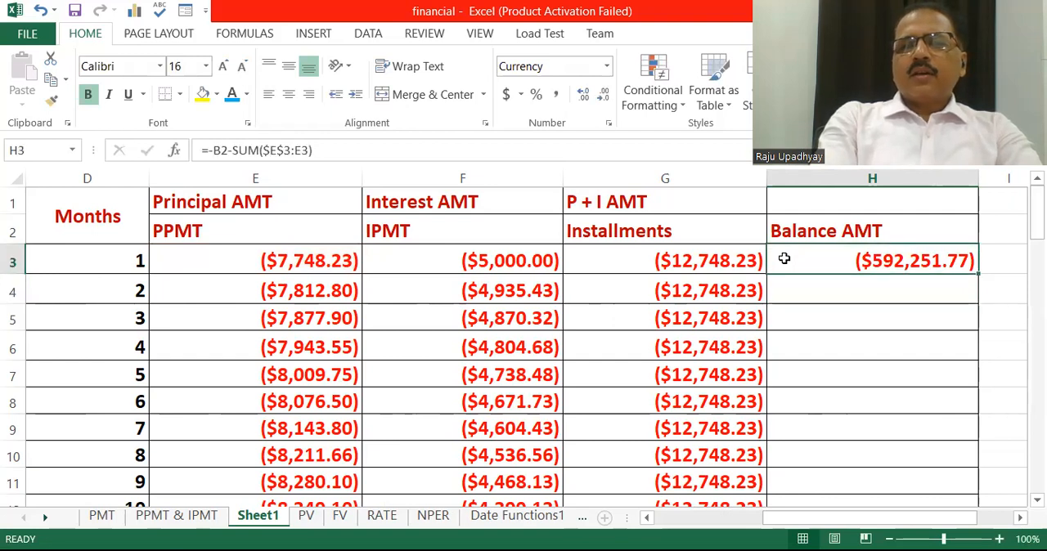
{"action": "left_click", "coordinate": [299, 296]}
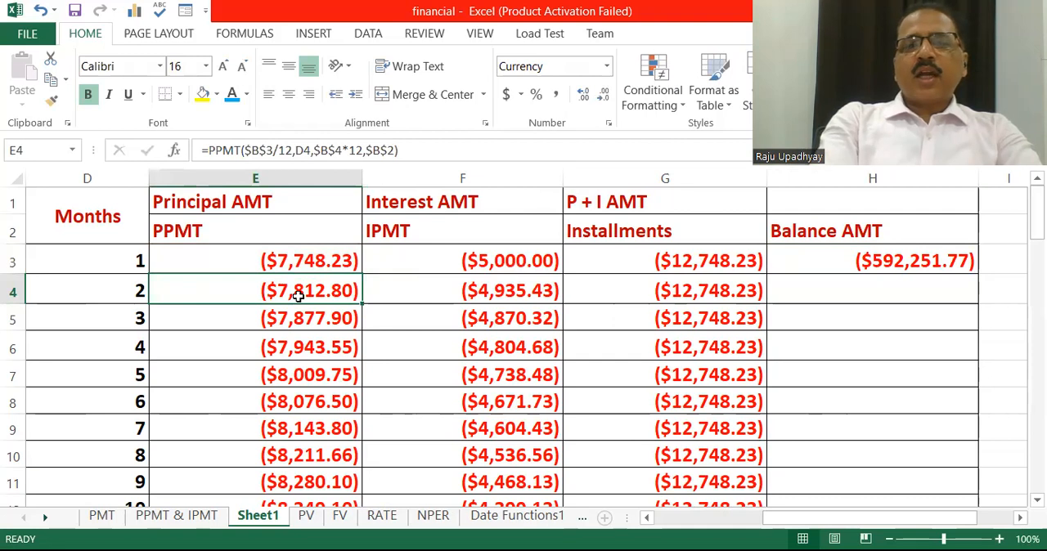
{"action": "left_click", "coordinate": [763, 247]}
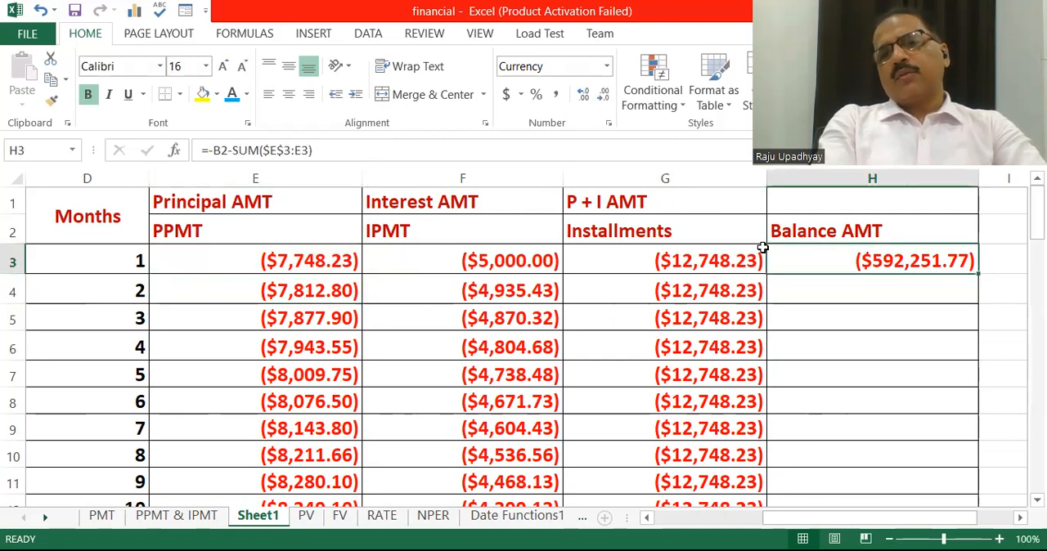
{"action": "left_click_drag", "start_coordinate": [977, 273], "coordinate": [977, 500]}
{"action": "left_click_drag", "start_coordinate": [762, 247], "coordinate": [762, 247]}
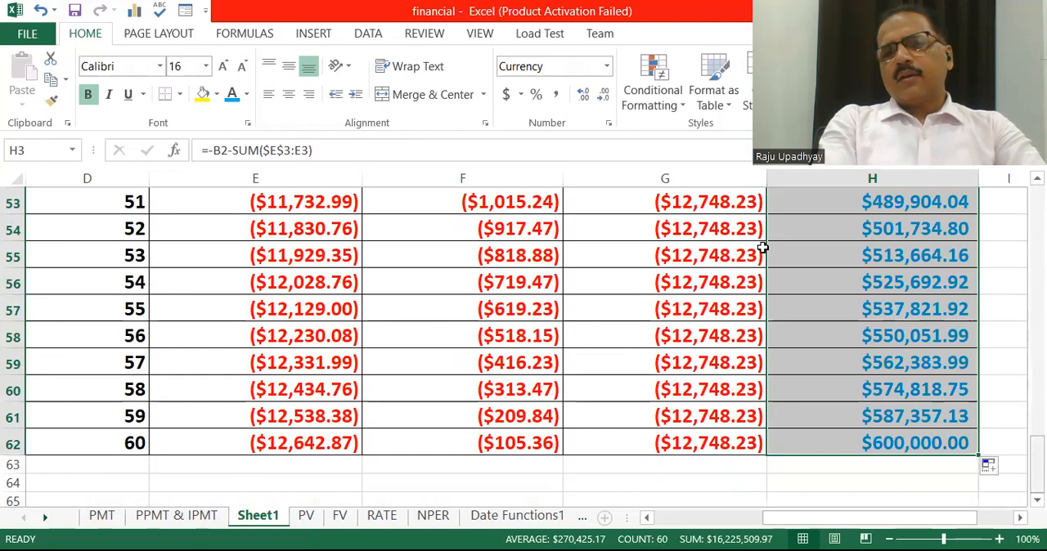
{"action": "left_click_drag", "start_coordinate": [1036, 464], "coordinate": [1036, 213]}
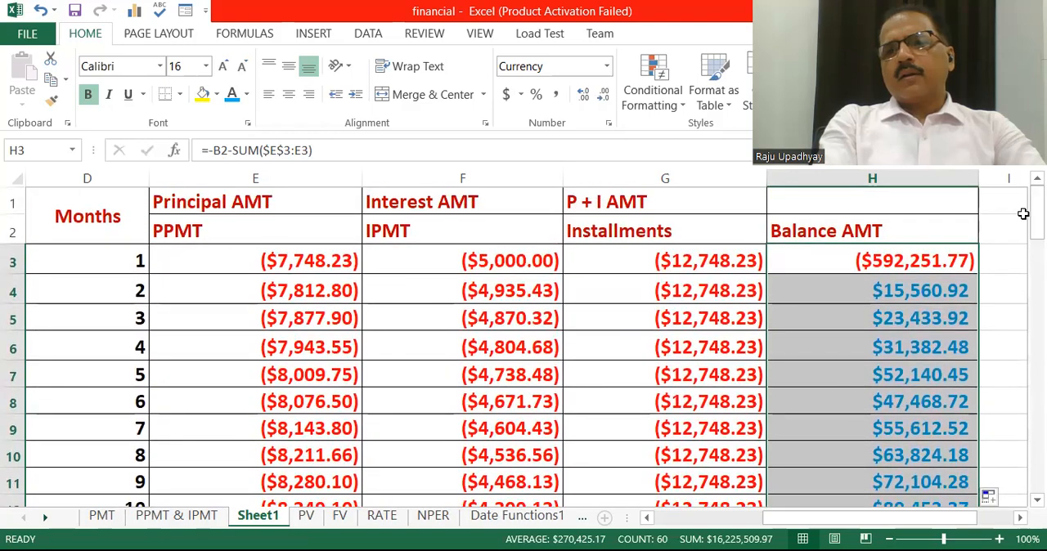
Make the loan amount reference in cell H3 absolute, changing the formula to =-$B$2-SUM($E$3:E3)
{"action": "key", "text": "shift+BackSpace"}
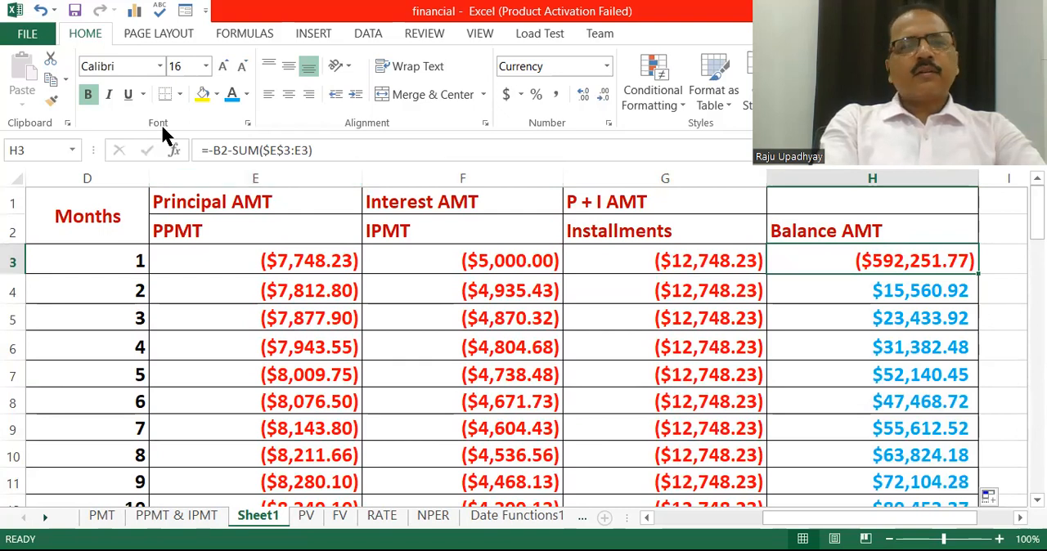
{"action": "left_click", "coordinate": [219, 149]}
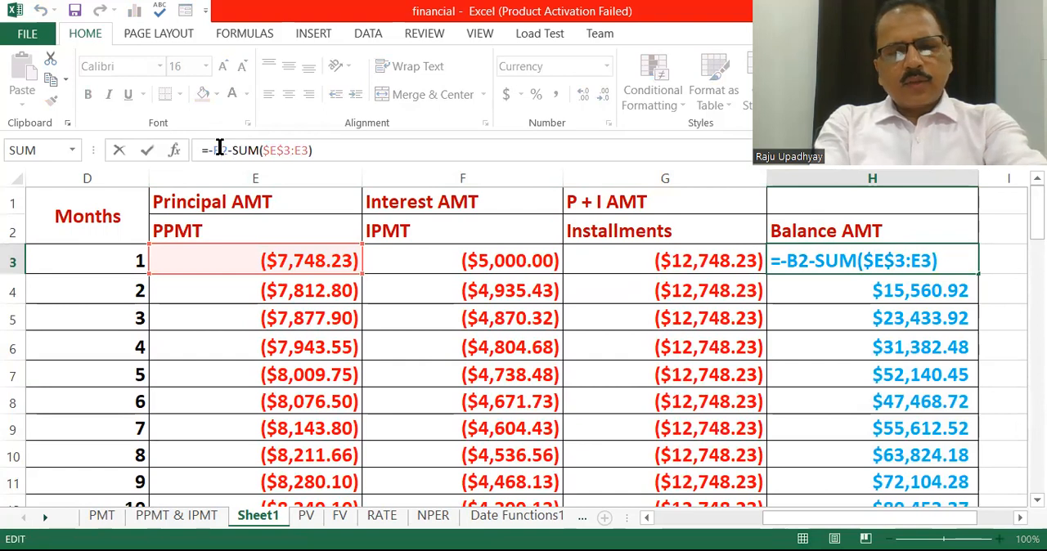
{"action": "key", "text": "F4"}
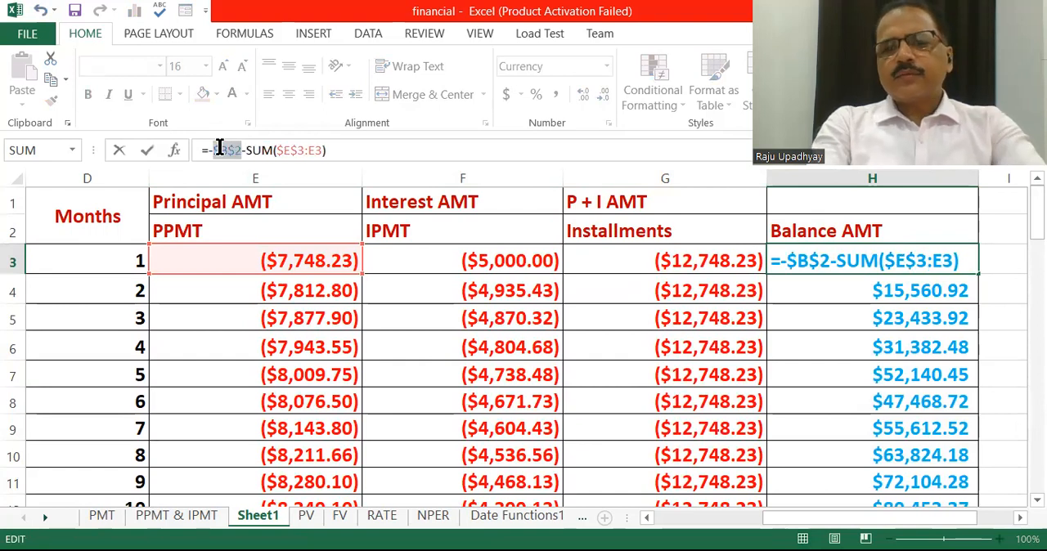
{"action": "key", "text": "Return"}
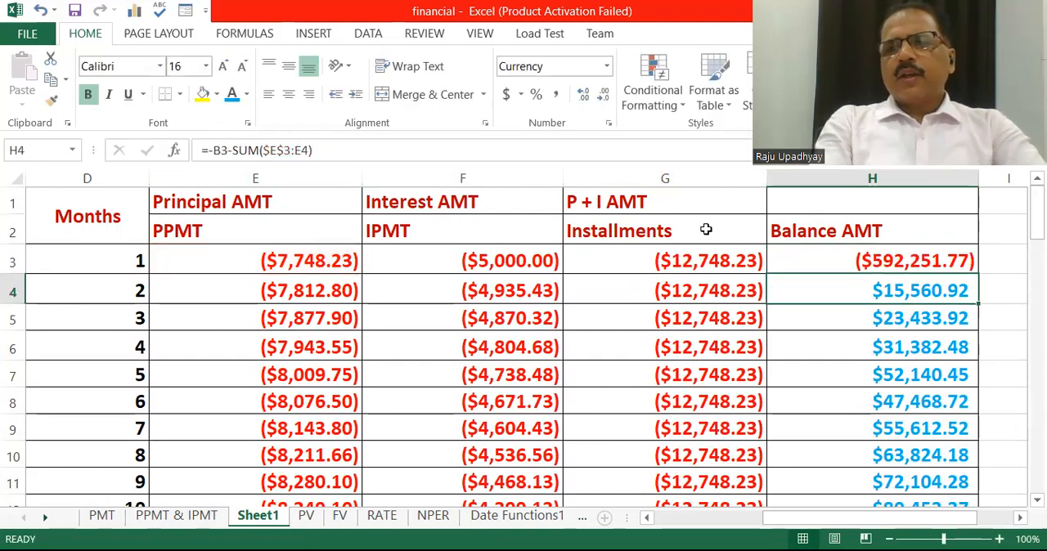
Refill the Balance AMT column from cell H3 down to H62 with the corrected formula
{"action": "key", "text": "Up"}
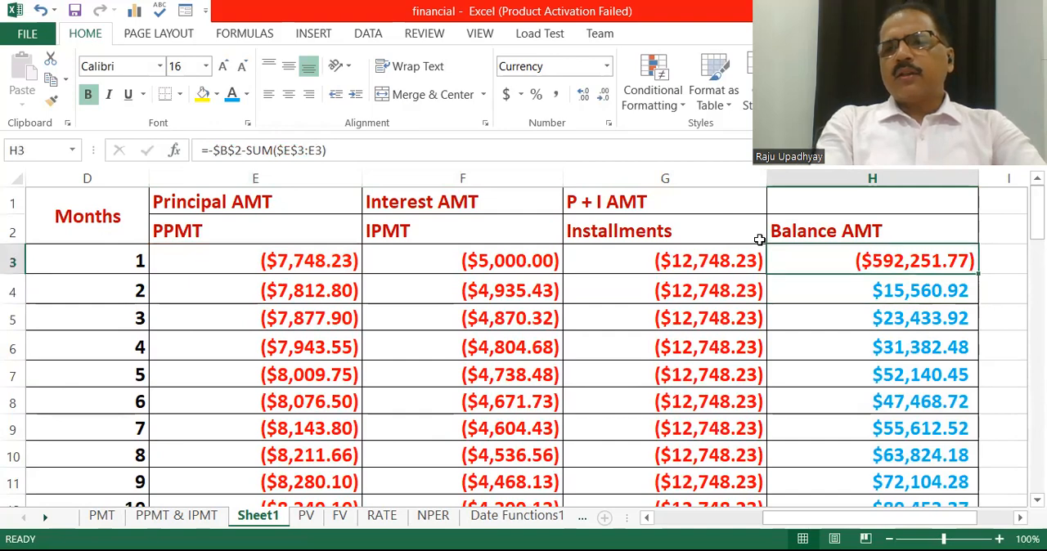
{"action": "left_click_drag", "start_coordinate": [977, 274], "coordinate": [973, 399]}
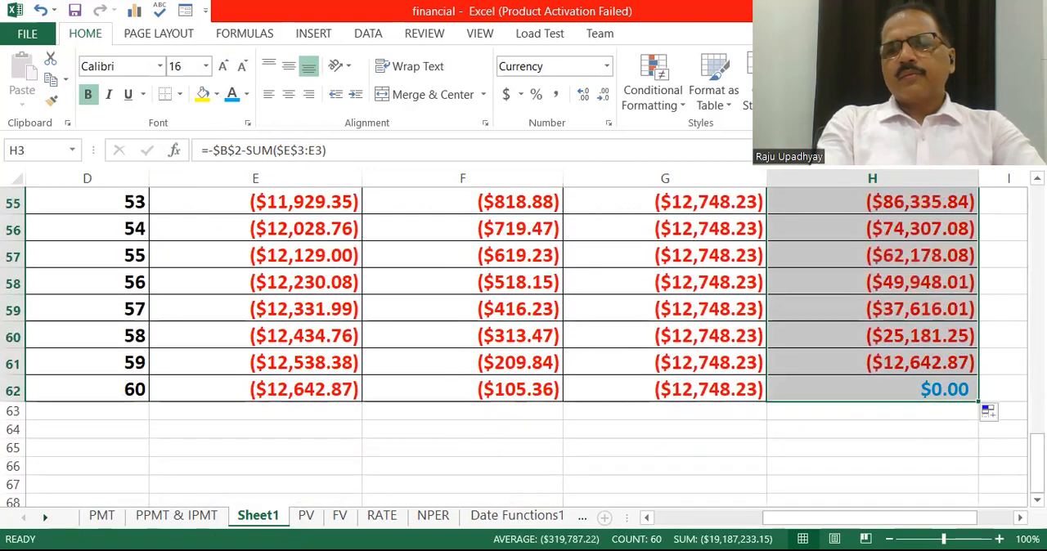
{"action": "left_click_drag", "start_coordinate": [1036, 459], "coordinate": [1037, 209]}
{"action": "key", "text": "shift+BackSpace"}
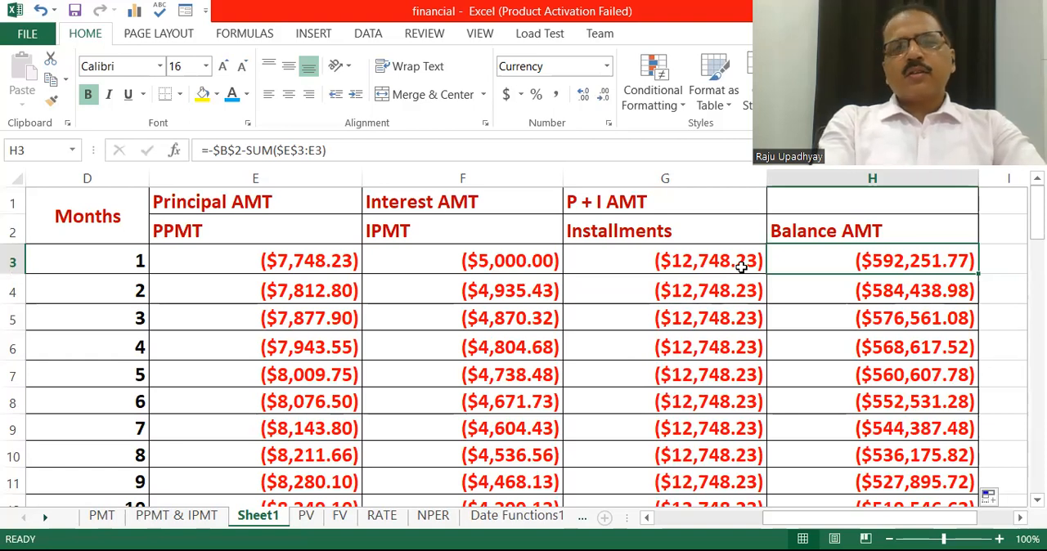
Compare the principal and balance amounts for months 1 and 2, and examine the month 60 balance formula in cell H62
{"action": "left_click", "coordinate": [282, 261]}
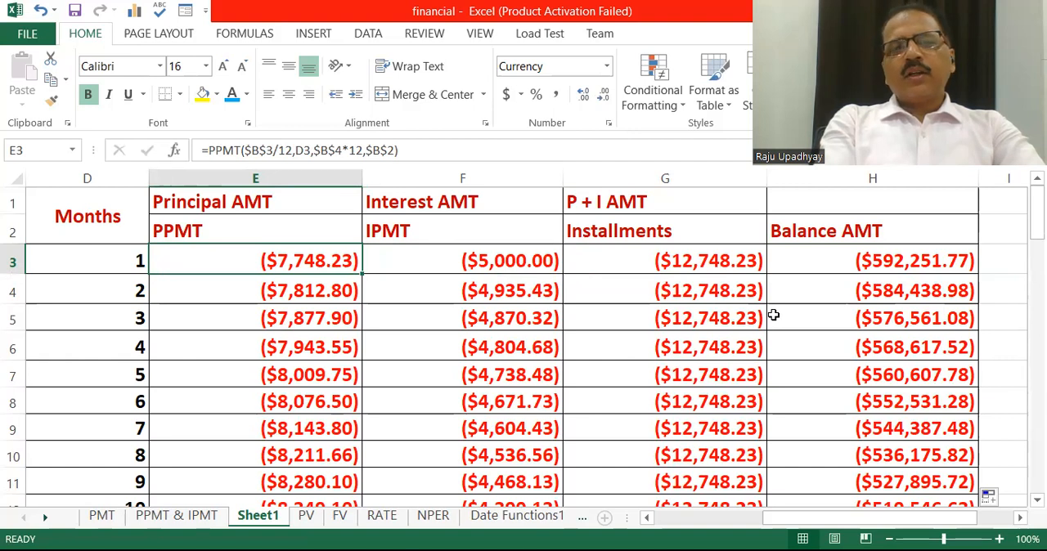
{"action": "left_click_drag", "start_coordinate": [288, 263], "coordinate": [292, 293]}
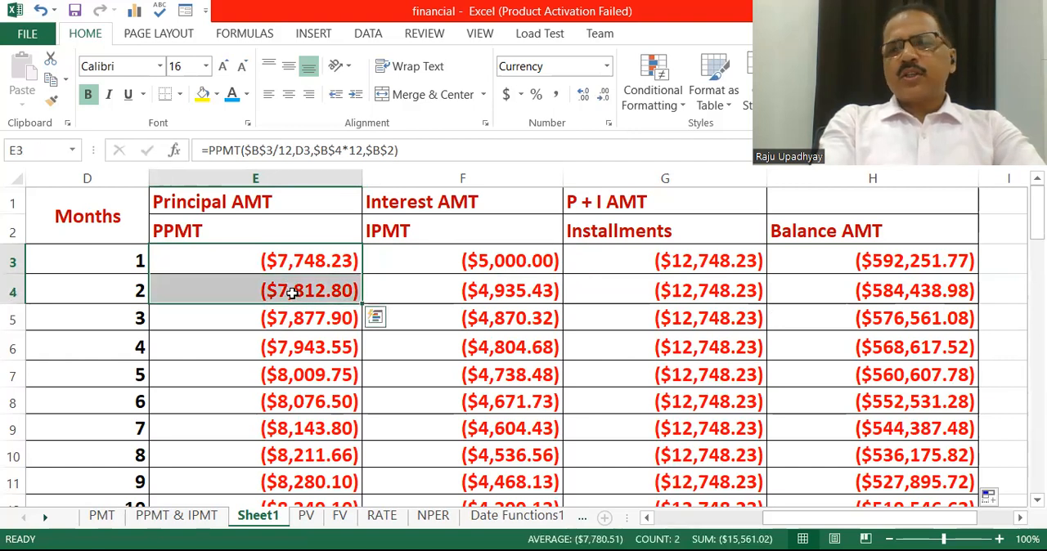
{"action": "left_click", "coordinate": [787, 286]}
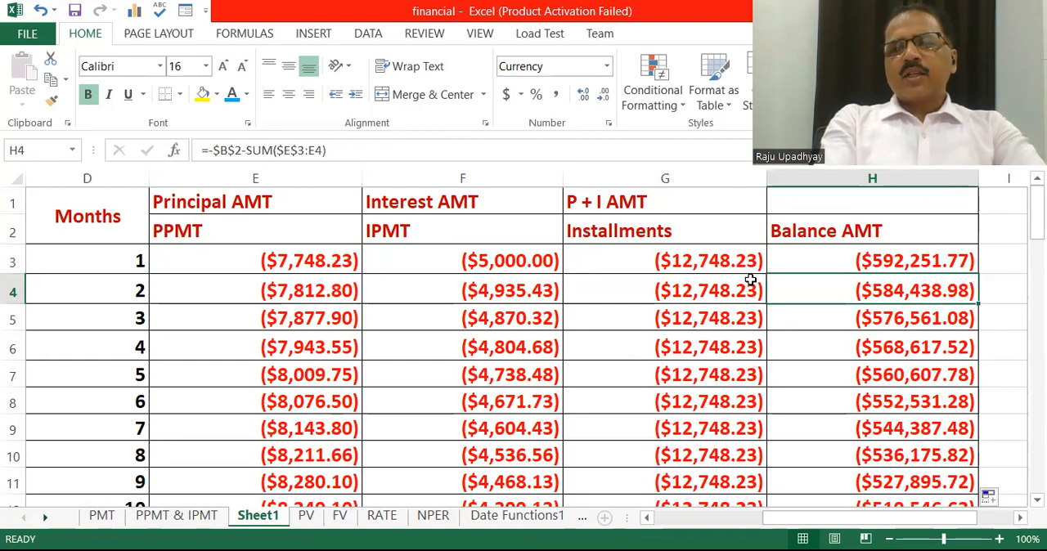
{"action": "key", "text": "Up"}
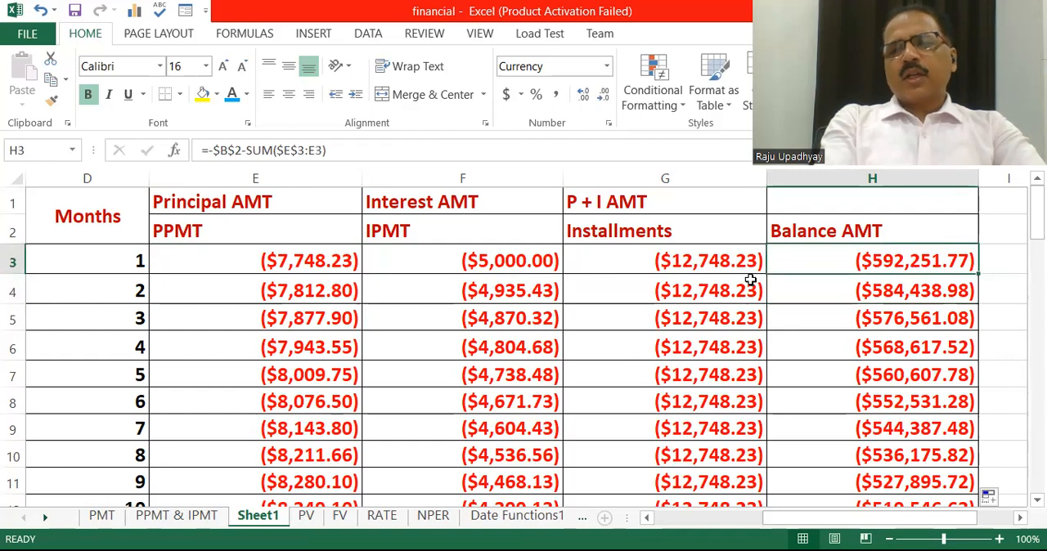
{"action": "left_click_drag", "start_coordinate": [1037, 213], "coordinate": [1037, 462]}
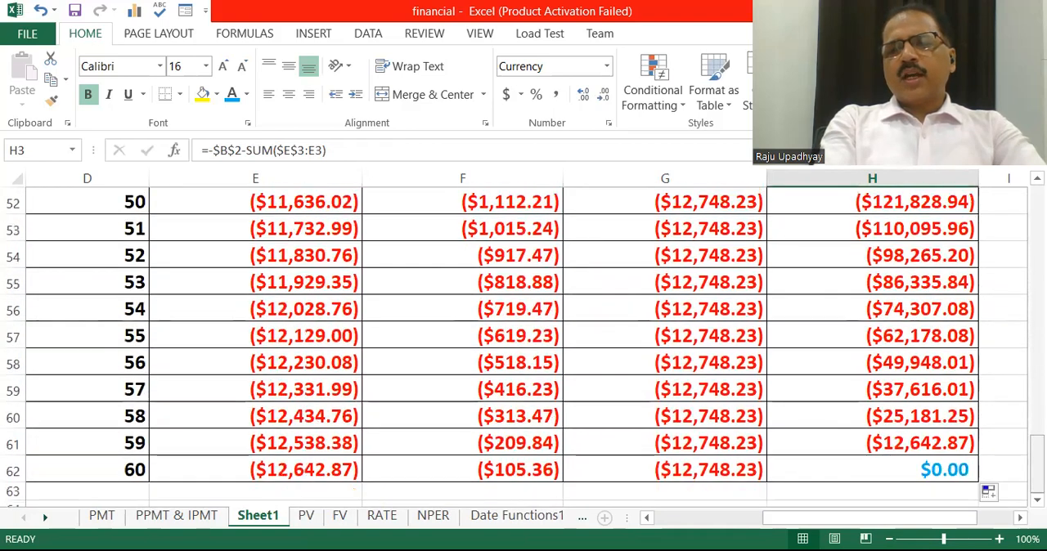
{"action": "left_click", "coordinate": [887, 470]}
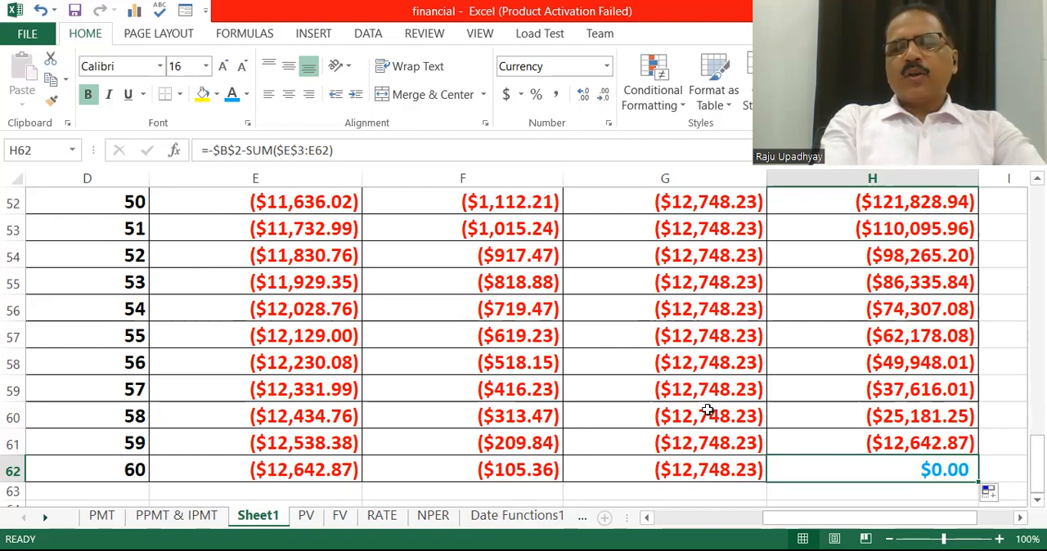
{"action": "scroll", "coordinate": [708, 410], "scroll_direction": "down", "scroll_amount": 1}
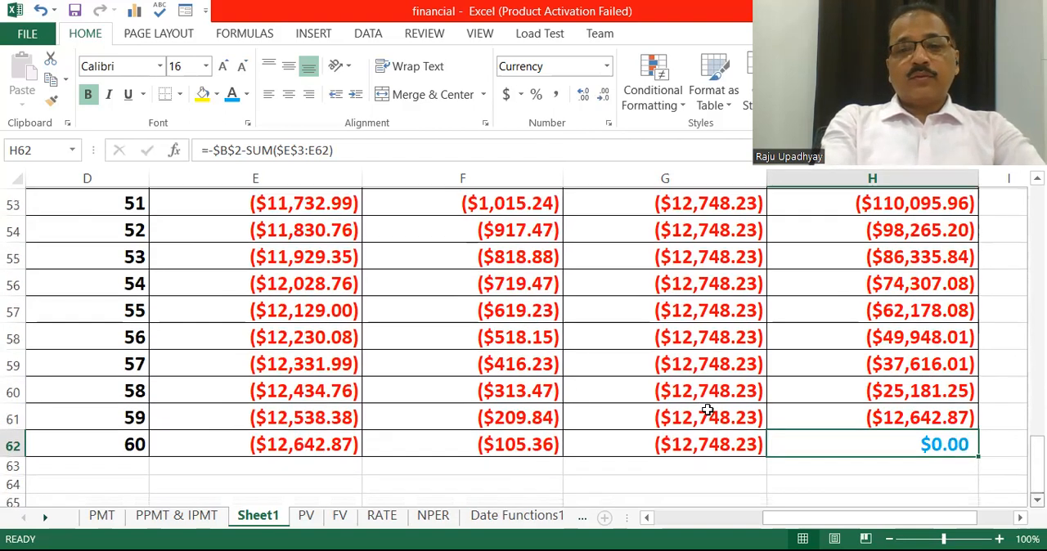
Total the 60 monthly installments in cell G64 with the formula =SUM(G3:G62), and select the resulting cell
{"action": "left_click_drag", "start_coordinate": [1036, 454], "coordinate": [1020, 217]}
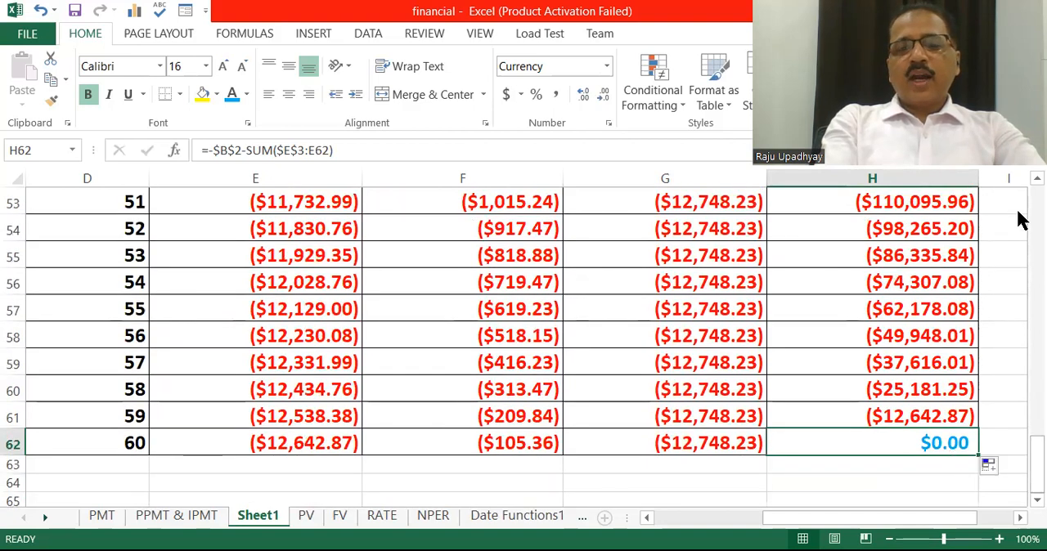
{"action": "left_click", "coordinate": [694, 489]}
{"action": "type", "text": "="}
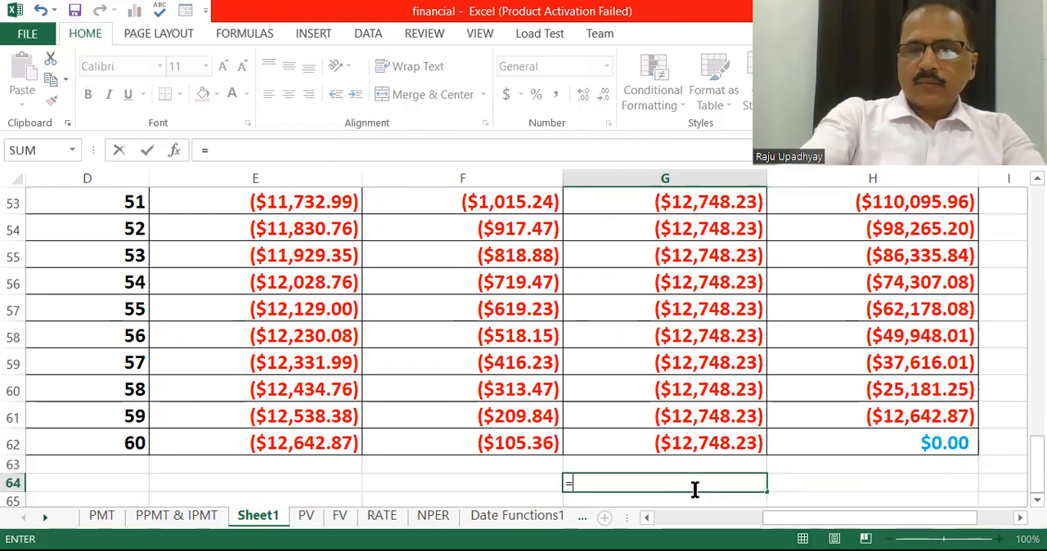
{"action": "type", "text": "SUM("}
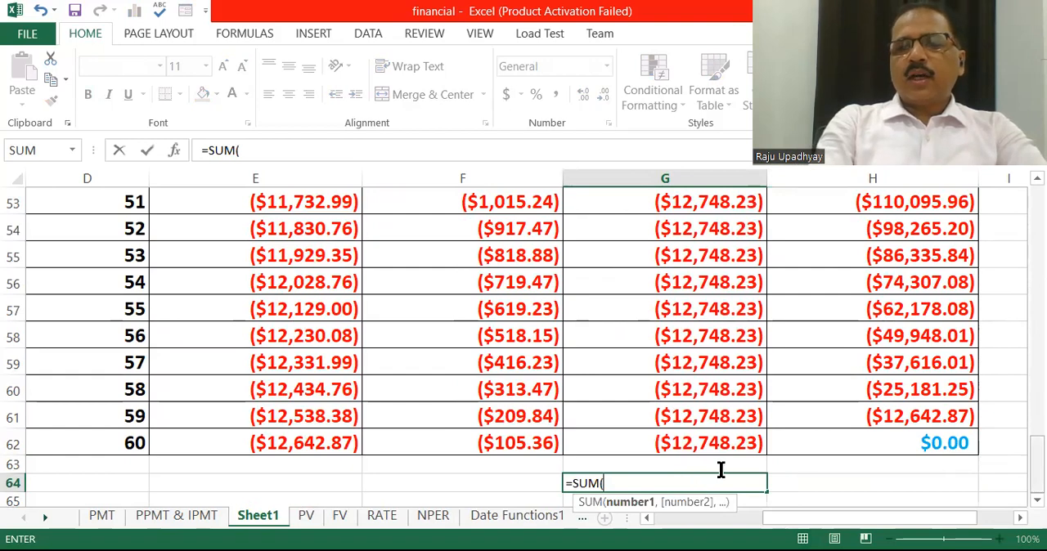
{"action": "scroll", "coordinate": [720, 469], "scroll_direction": "up", "scroll_amount": 17}
{"action": "left_click", "coordinate": [674, 263]}
{"action": "left_click_drag", "start_coordinate": [675, 283], "coordinate": [671, 417]}
{"action": "type", "text": ")"}
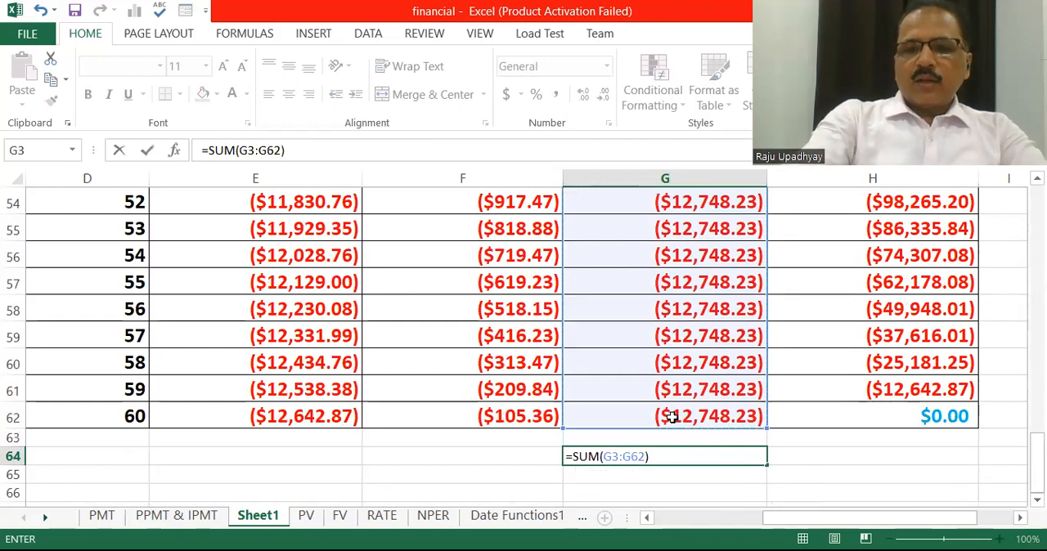
{"action": "key", "text": "Return"}
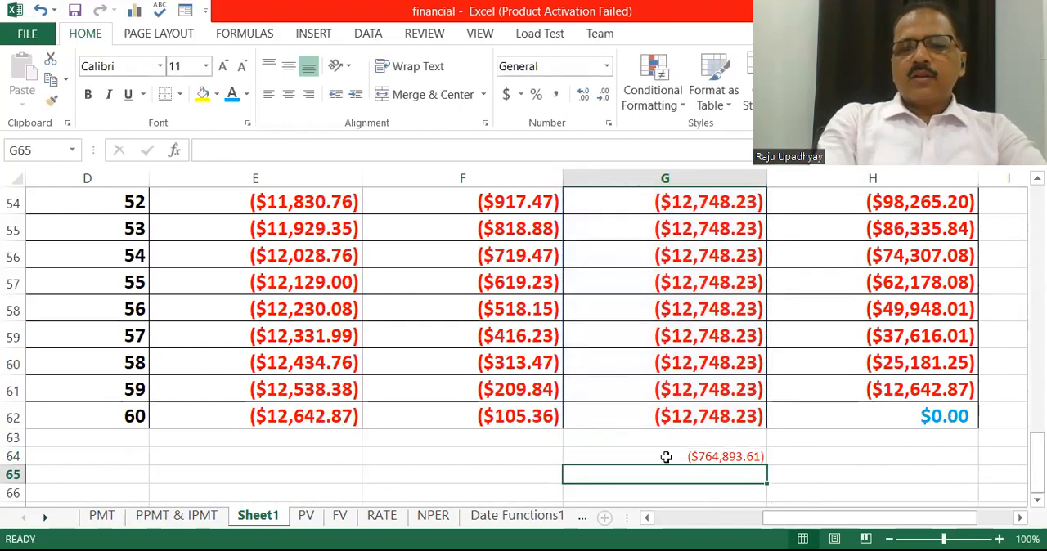
{"action": "left_click", "coordinate": [662, 455]}
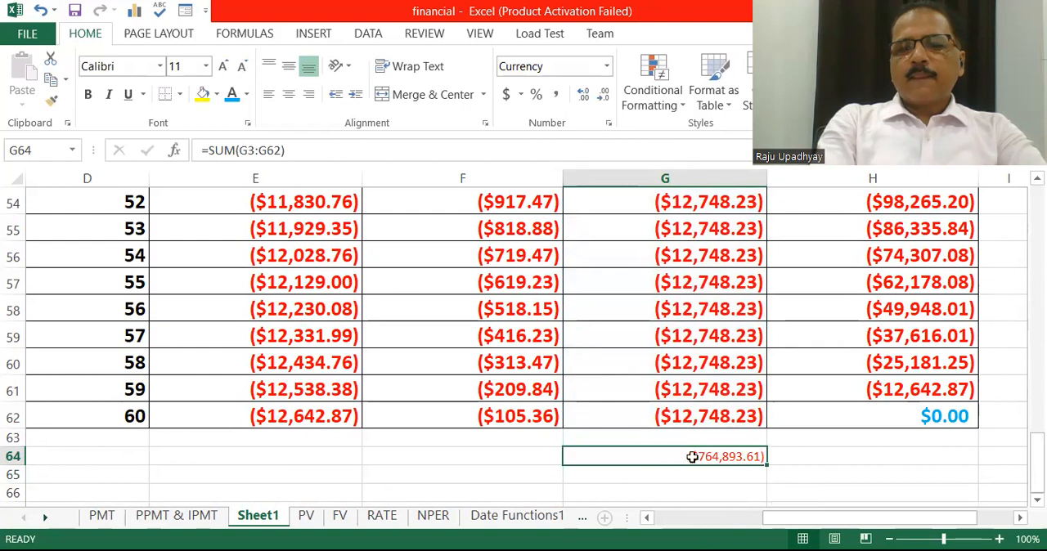